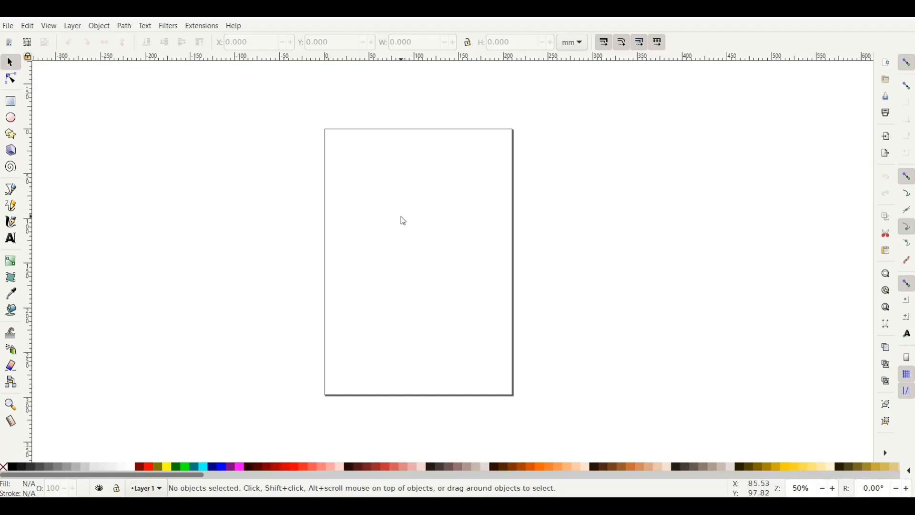
Set the document's custom page size to 19 in wide by 11.5 in high
key("ctrl")
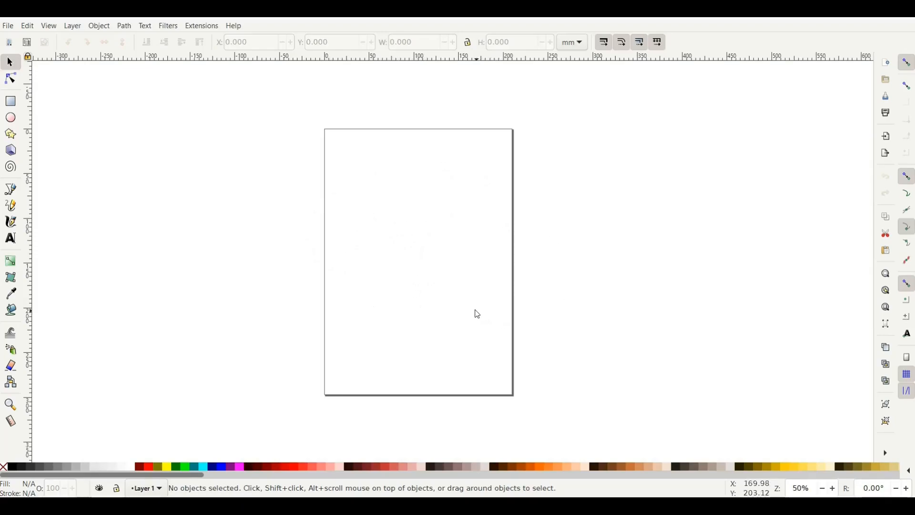
left_click(8, 27)
left_click(66, 217)
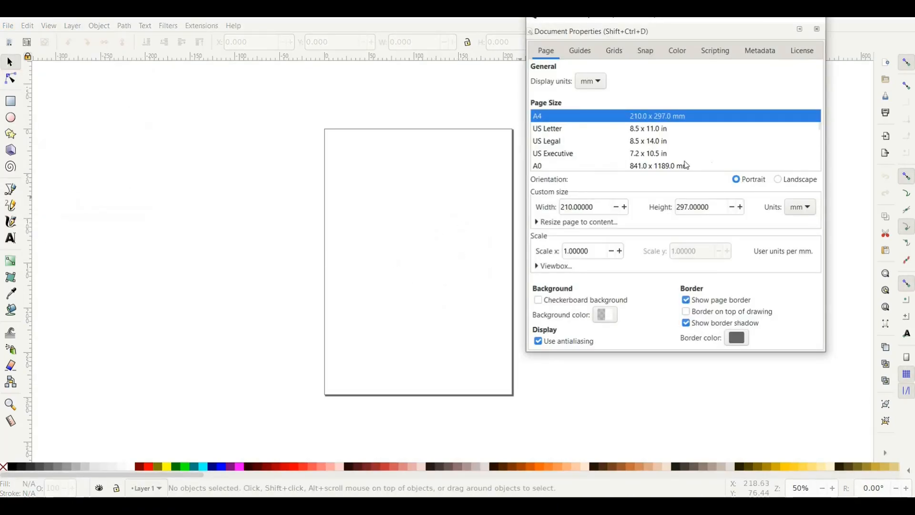
left_click(799, 210)
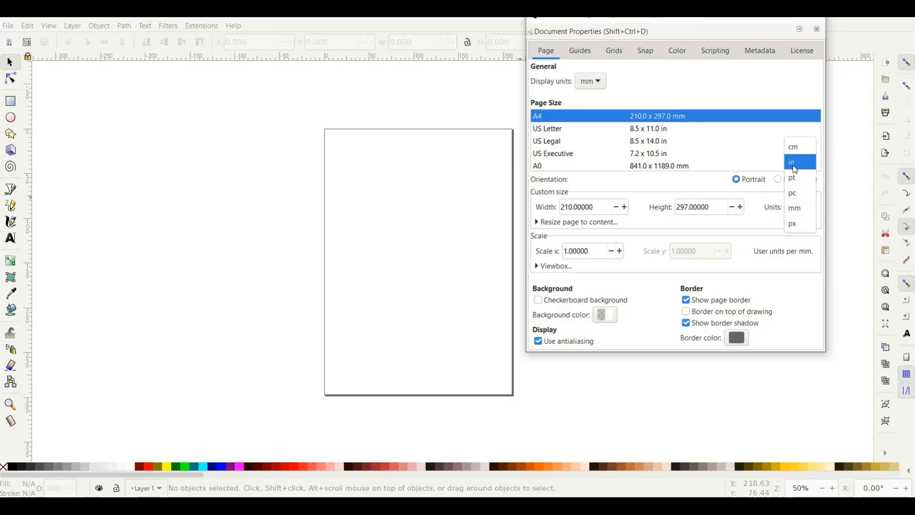
left_click(796, 162)
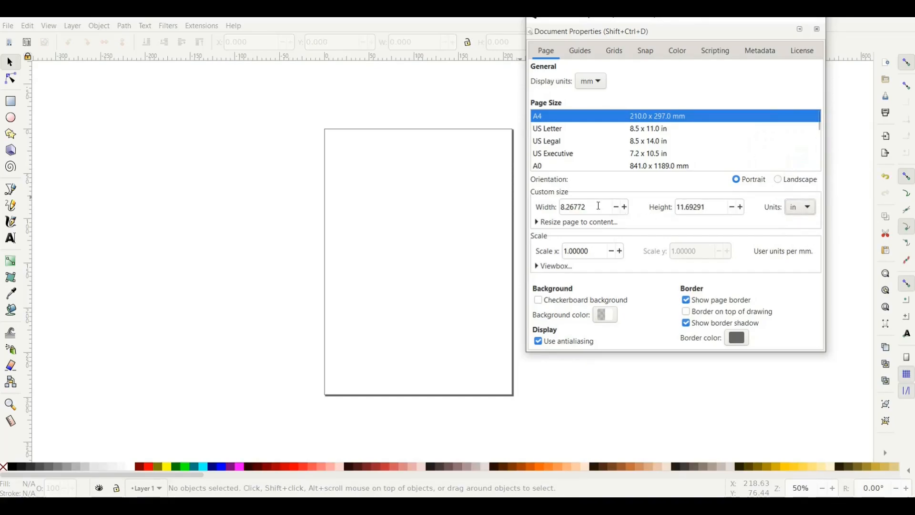
left_click_drag(597, 207, 528, 195)
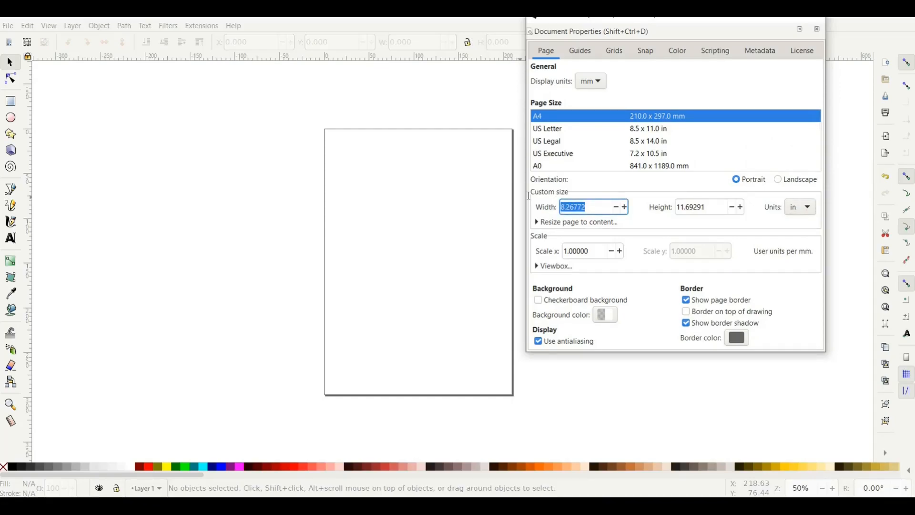
type("19")
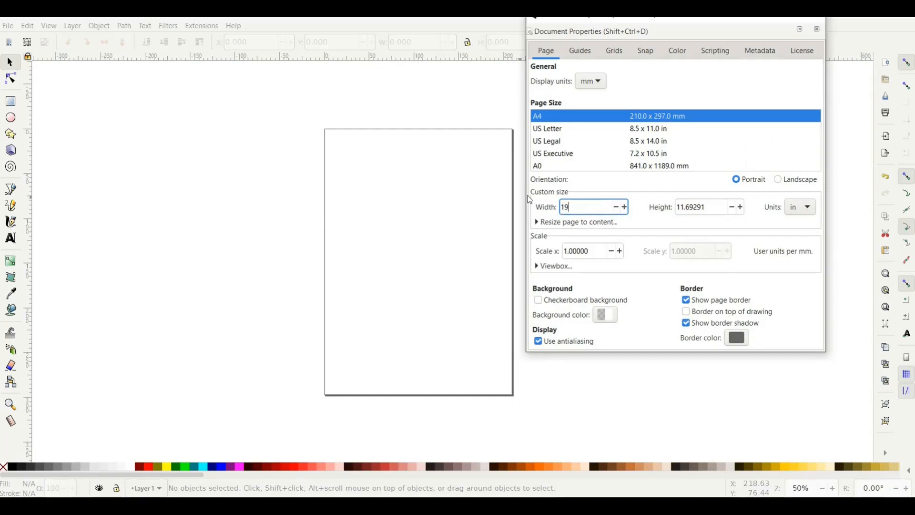
key("Return")
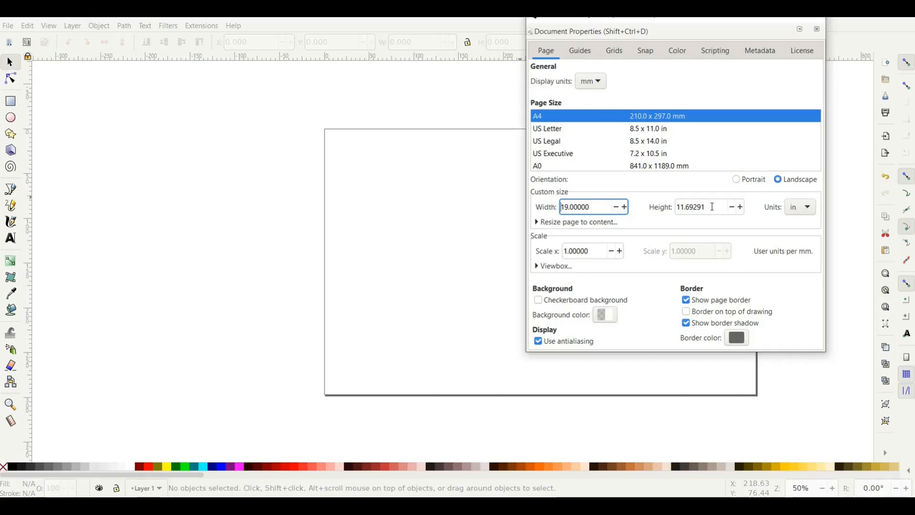
left_click_drag(712, 205, 598, 197)
type("11.5")
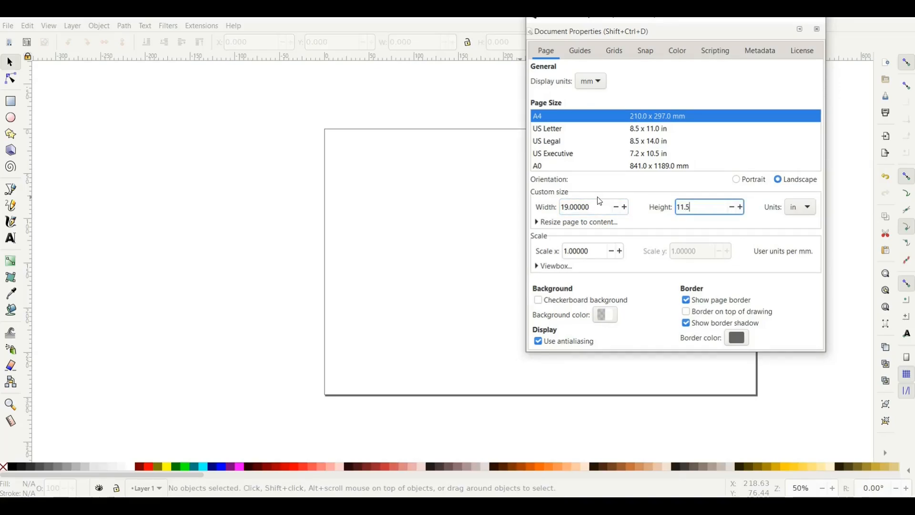
key("Return")
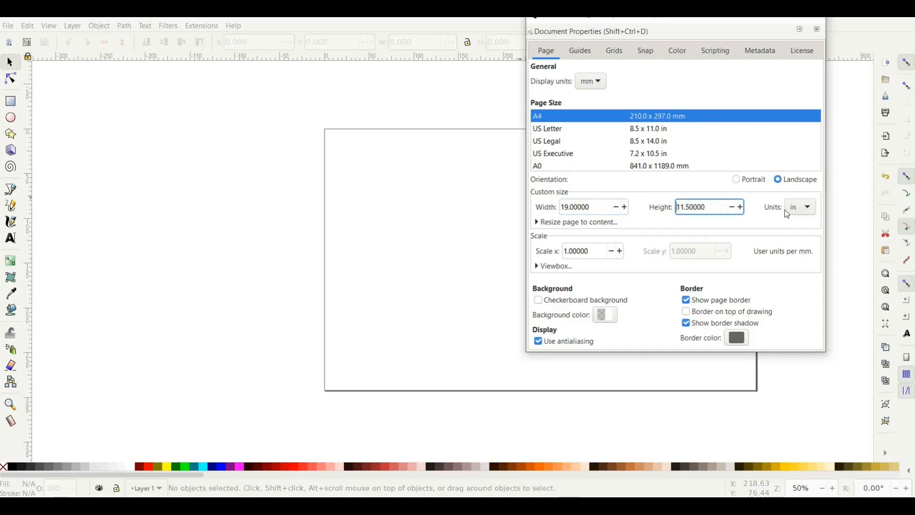
left_click(816, 30)
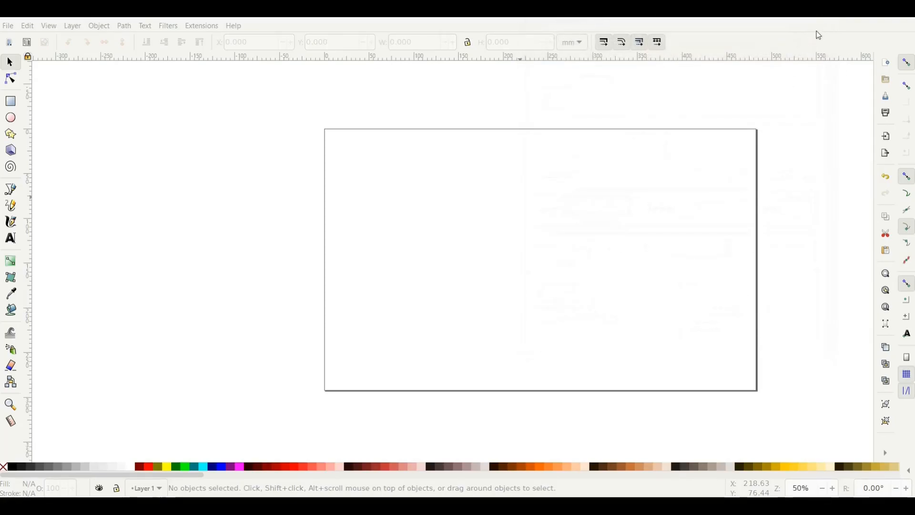
Draw a rectangle about 228 mm wide and 109 mm high in the upper-left part of the page
scroll(471, 211, "right", 5)
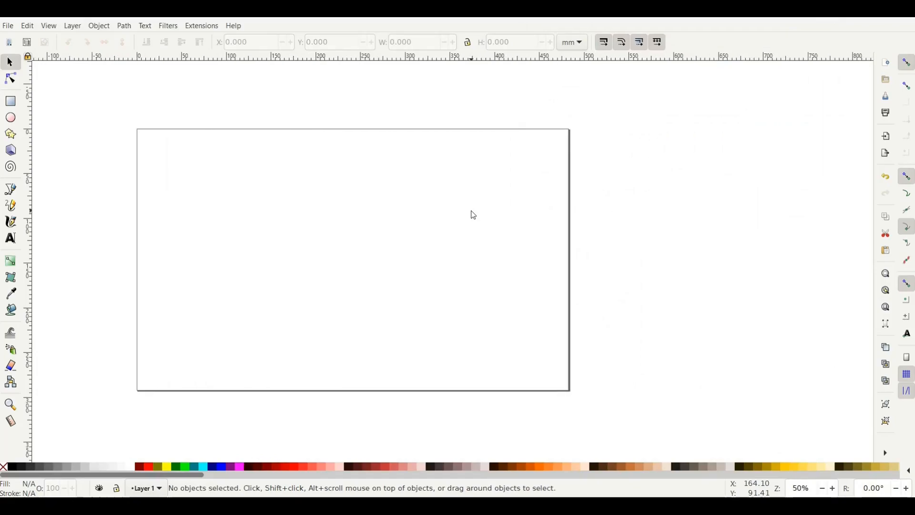
scroll(474, 215, "up", 1)
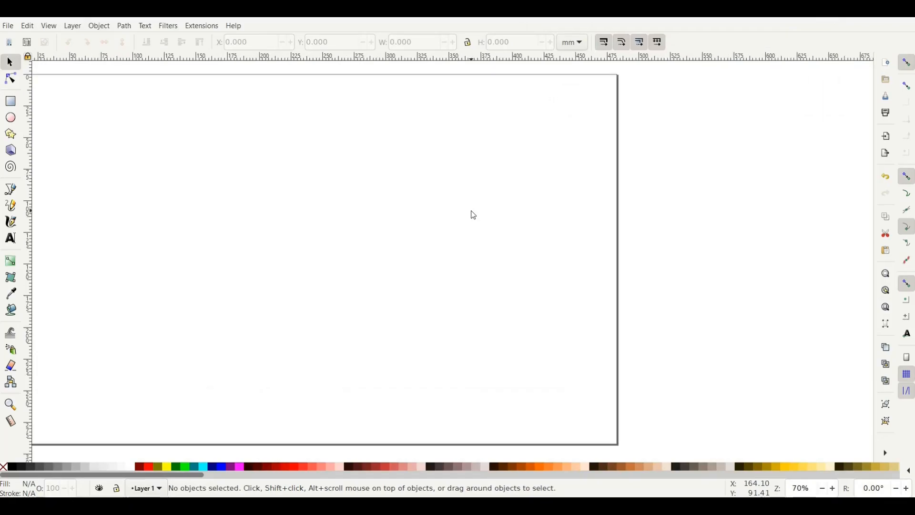
scroll(475, 215, "left", 3)
scroll(474, 215, "left", 2)
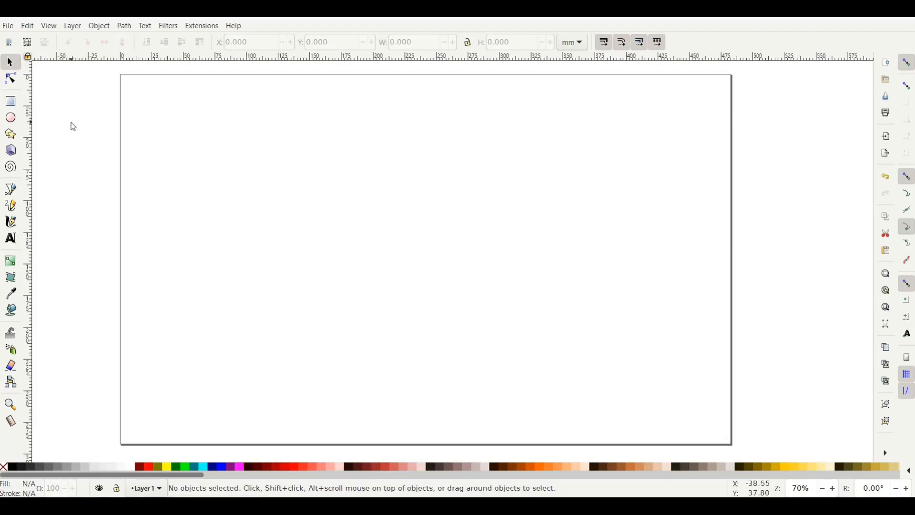
left_click(12, 104)
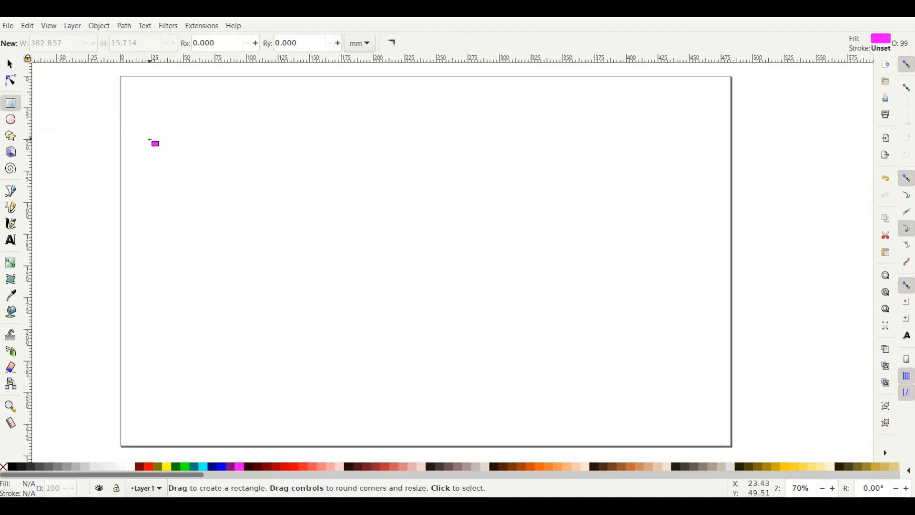
left_click_drag(146, 119, 434, 258)
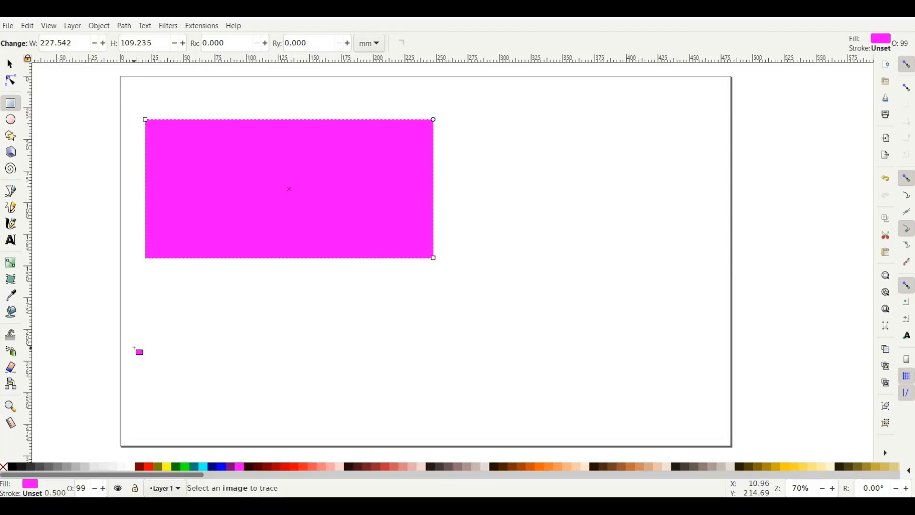
Remove the rectangle's fill and give it a red stroke
left_click(5, 469)
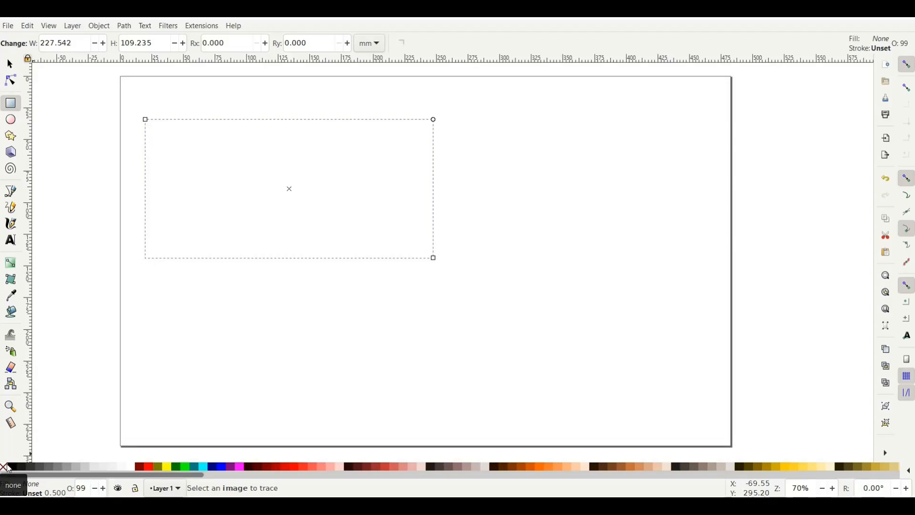
right_click(151, 471)
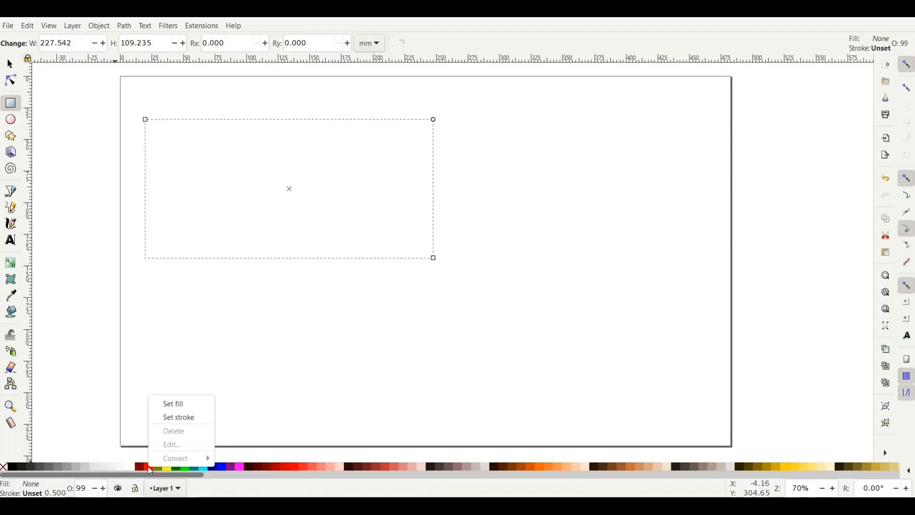
left_click(182, 419)
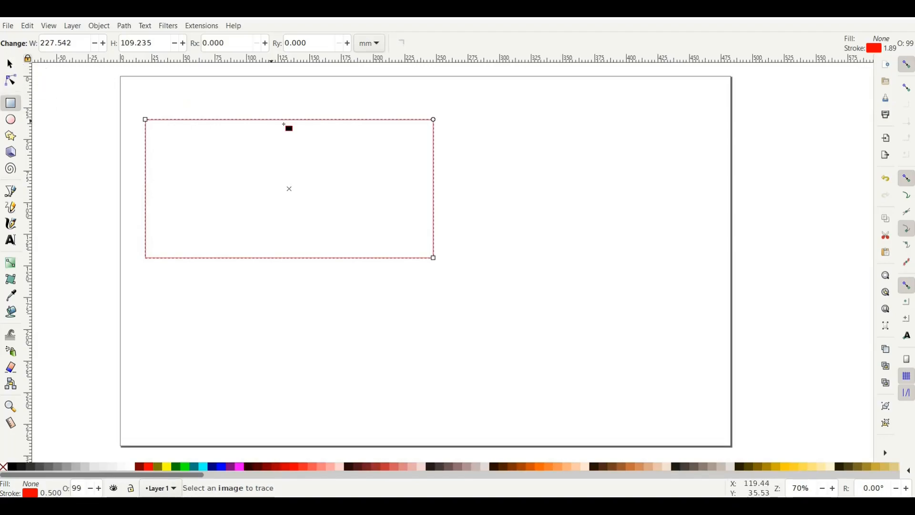
Resize the rectangle to 16 in wide and 4.75 in high, using inches as the unit
left_click(12, 66)
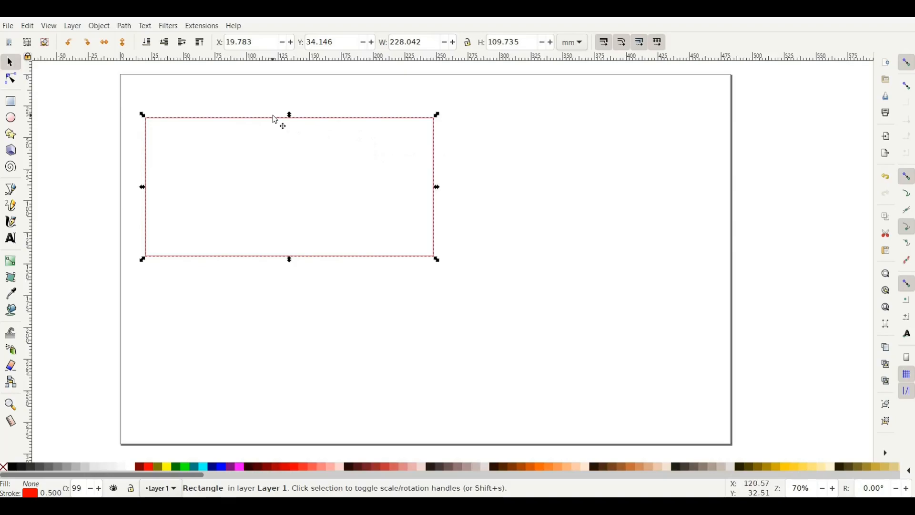
left_click(575, 45)
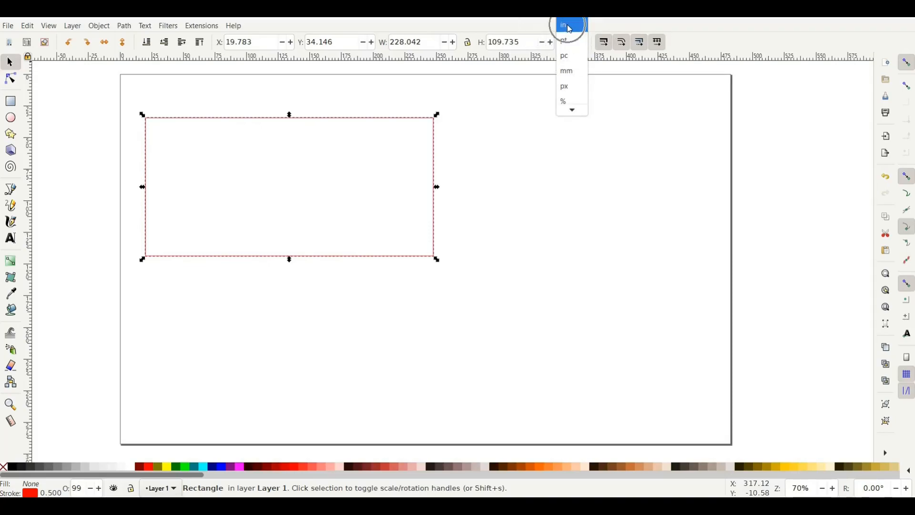
left_click(566, 25)
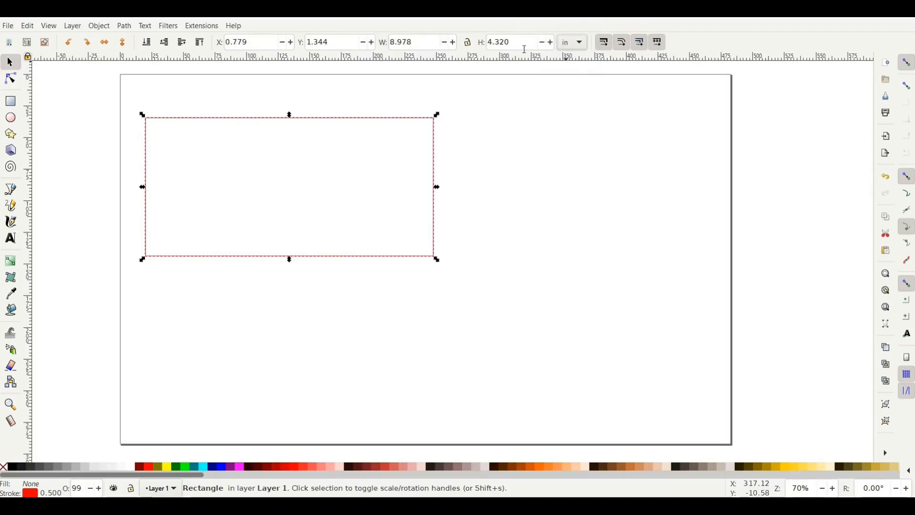
left_click_drag(525, 42, 456, 33)
type("4.75")
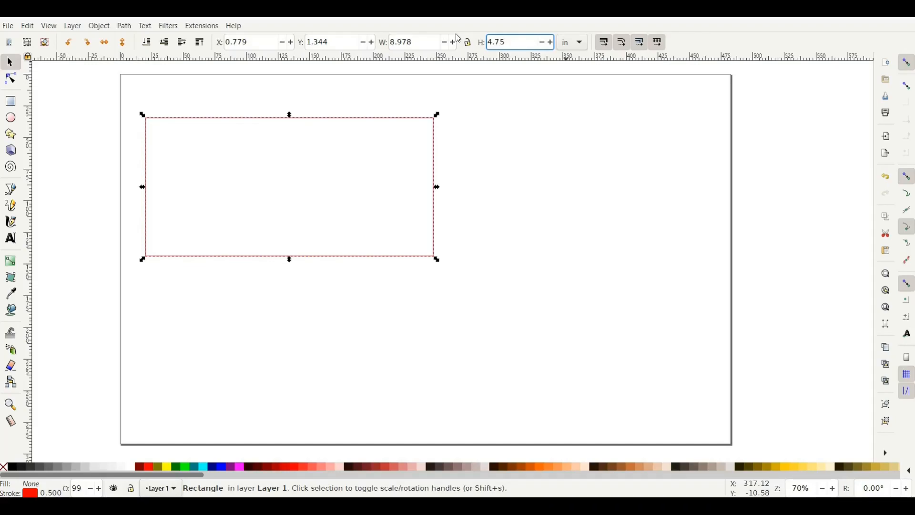
key("Return")
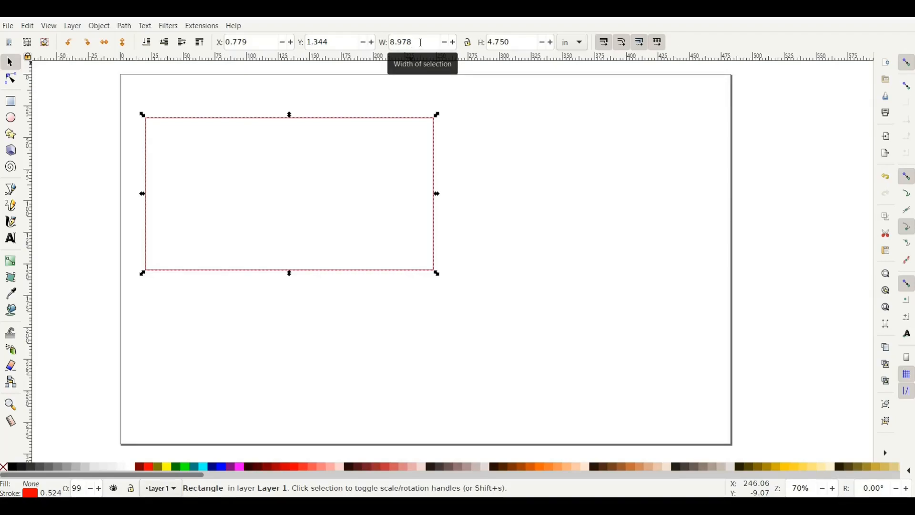
left_click_drag(414, 42, 381, 35)
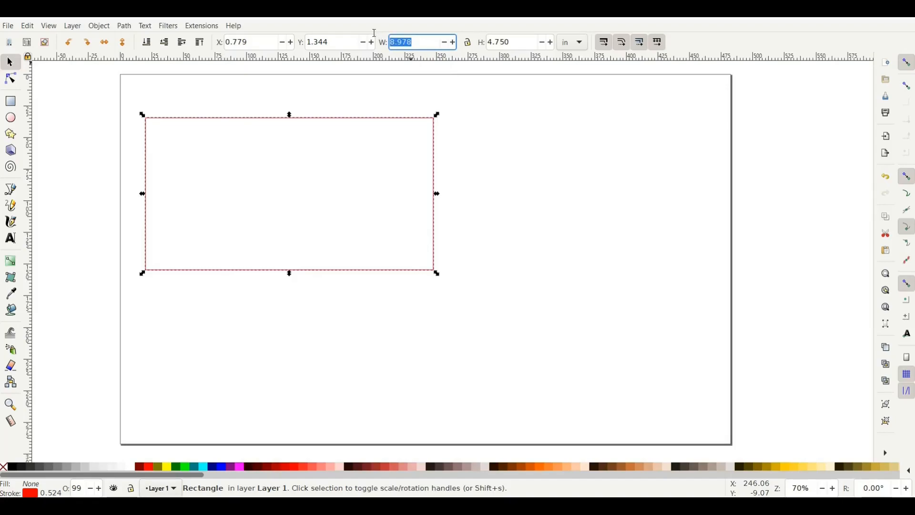
type("16")
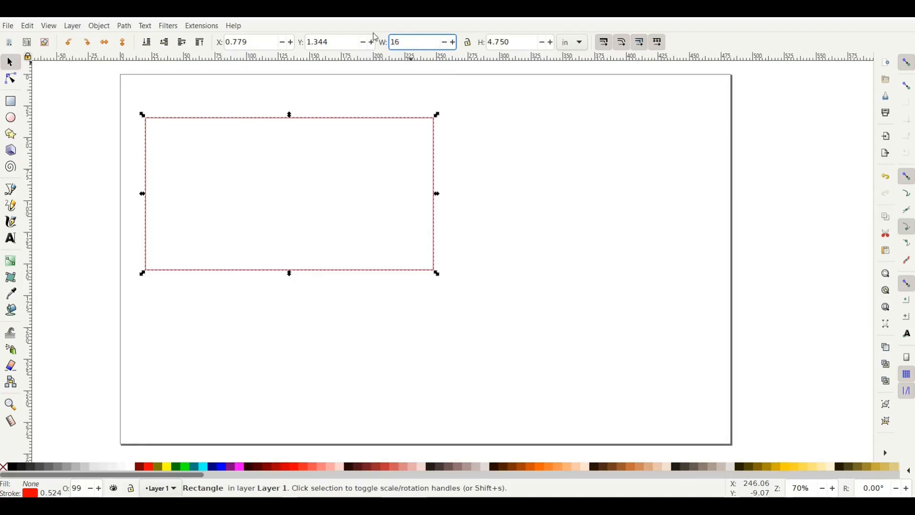
key("Return")
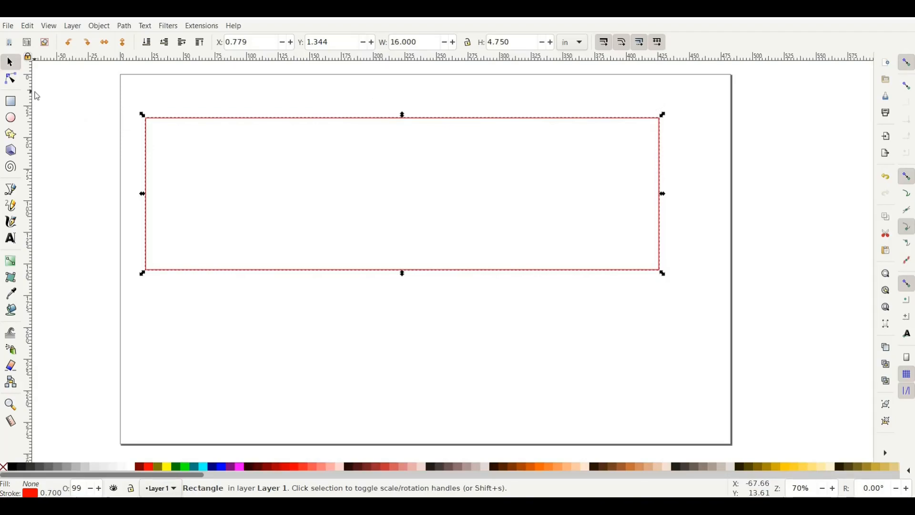
Round the rectangle's four corners evenly and move it to about X 1.344 in, Y 0.704 in near the page's upper edge
left_click(13, 82)
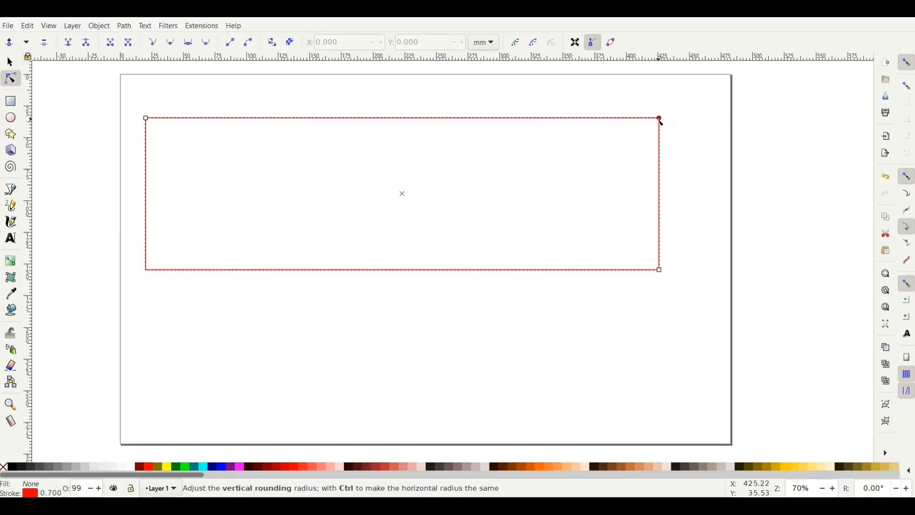
left_click_drag(660, 119, 664, 146)
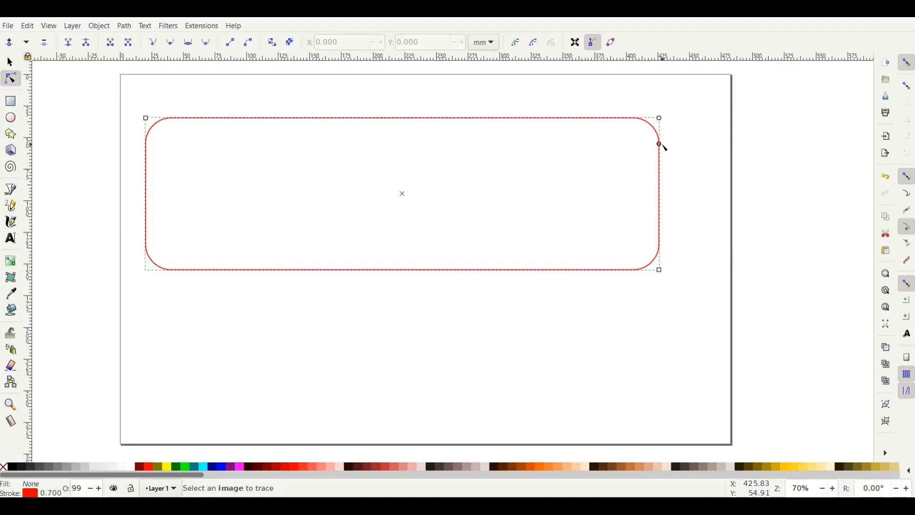
left_click(12, 66)
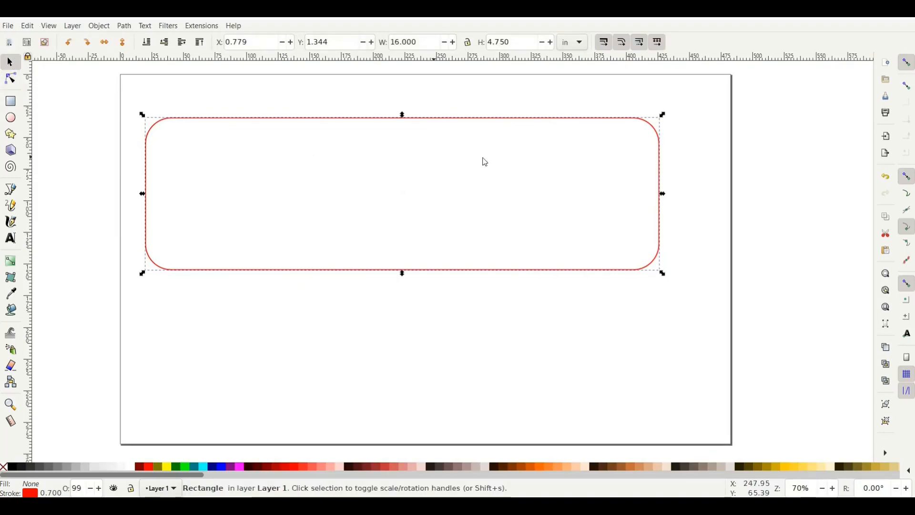
left_click_drag(515, 123, 534, 118)
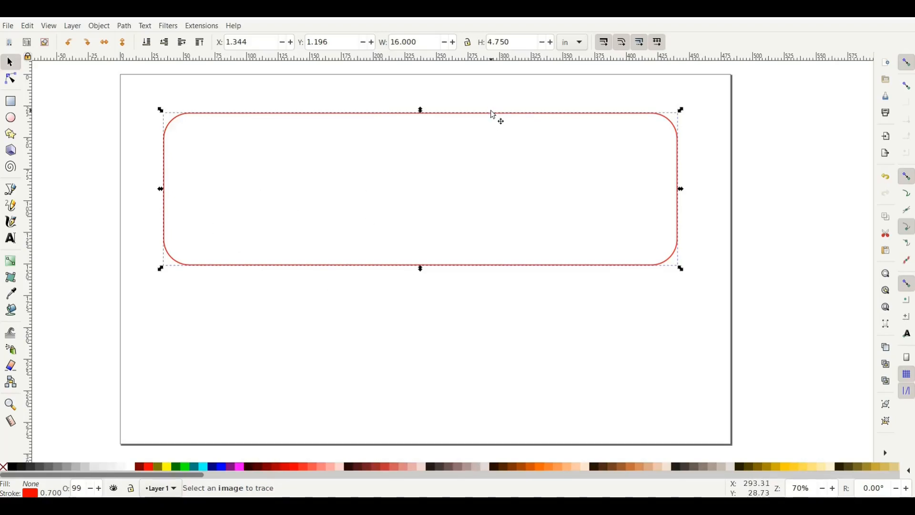
left_click_drag(494, 115, 493, 94)
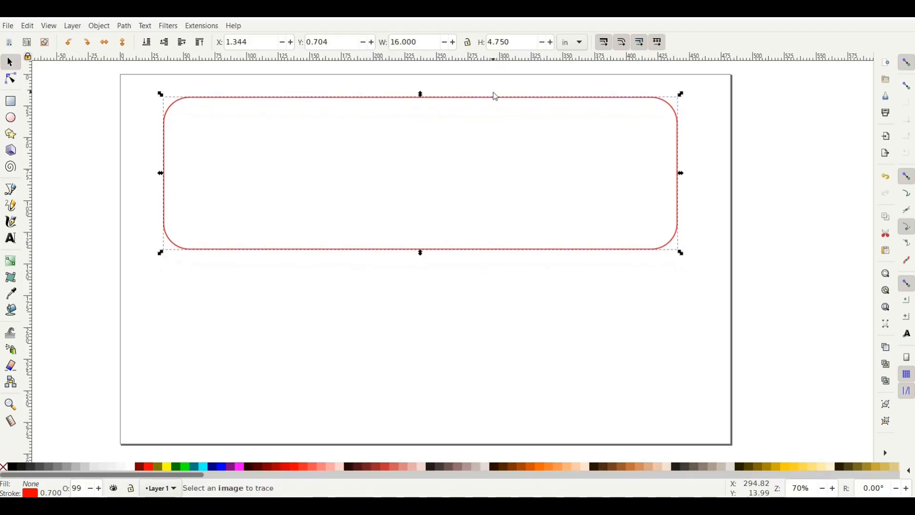
Add a text object with the person's first name in capitals below the rounded rectangle
left_click(11, 239)
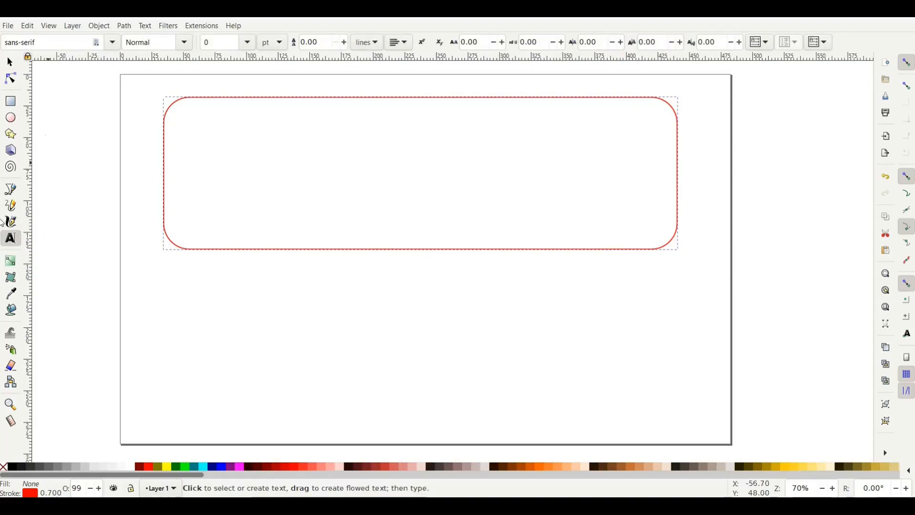
left_click(274, 312)
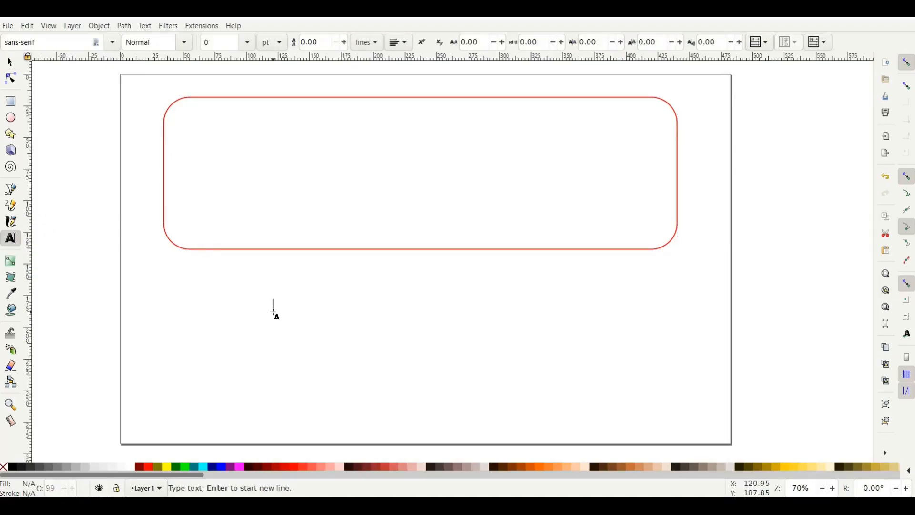
type("ELIJAH")
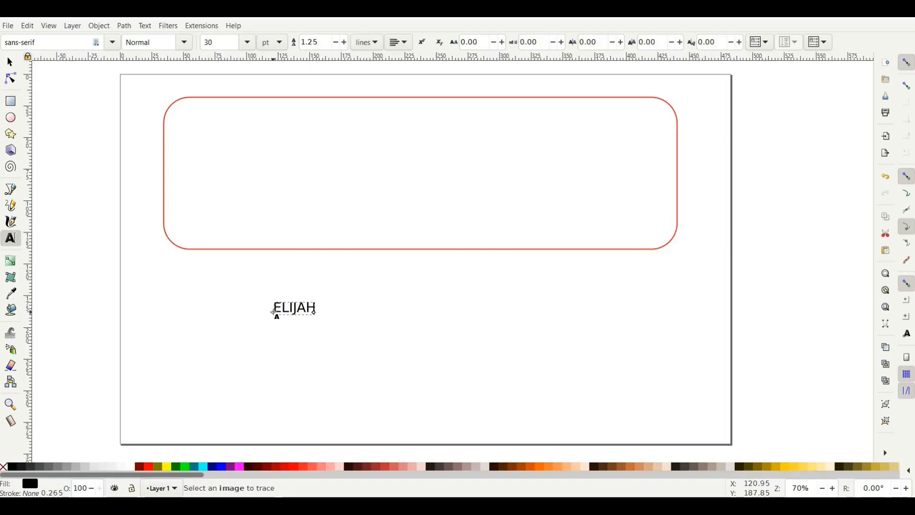
Change the name text's font to Jellee
left_click(147, 27)
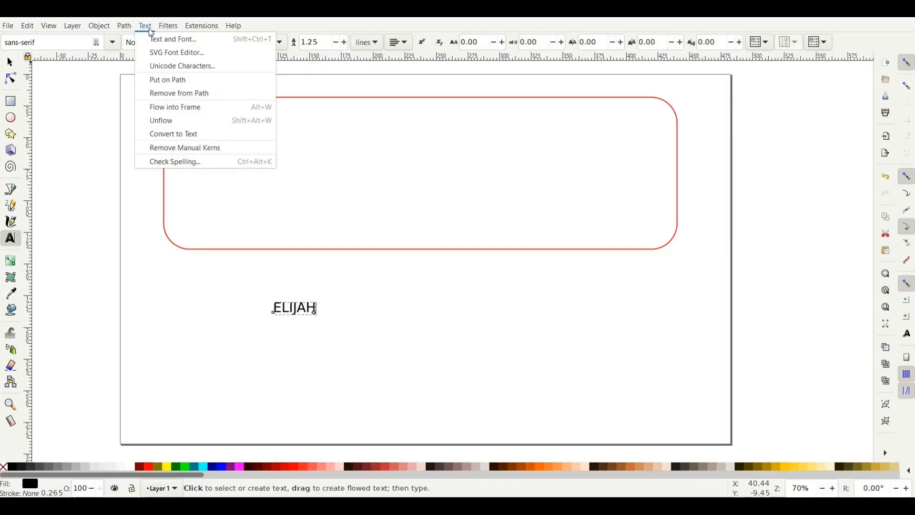
left_click(159, 39)
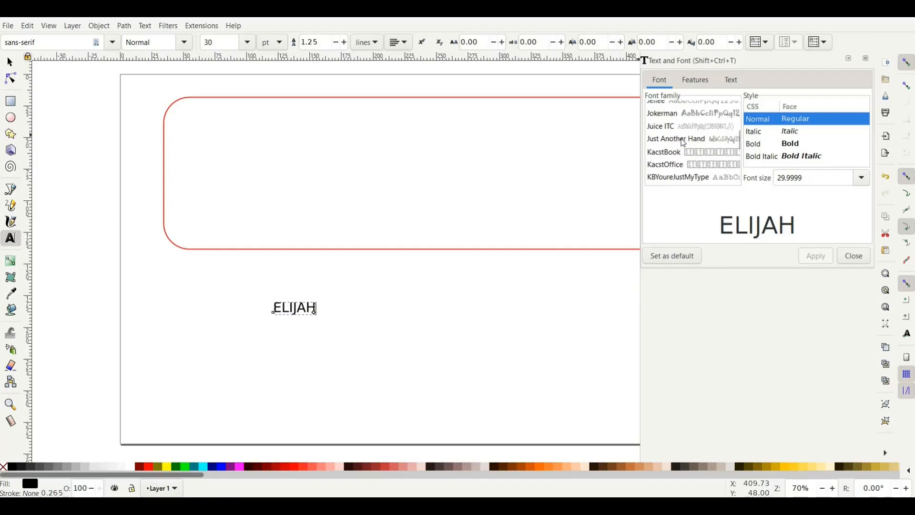
scroll(684, 142, "up", 2)
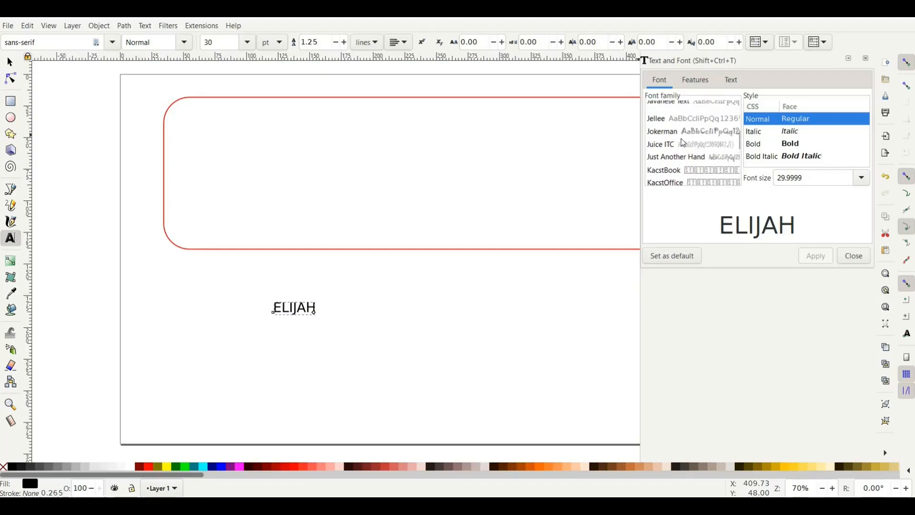
left_click(660, 122)
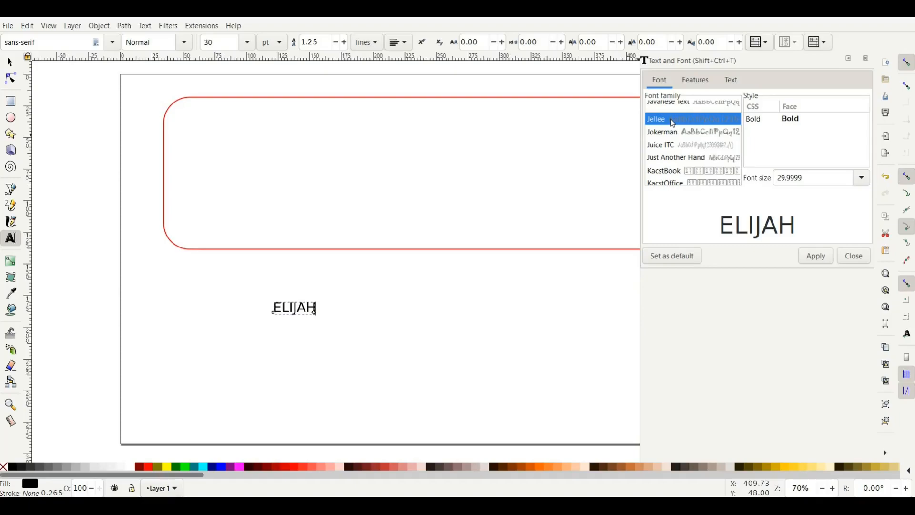
left_click(817, 260)
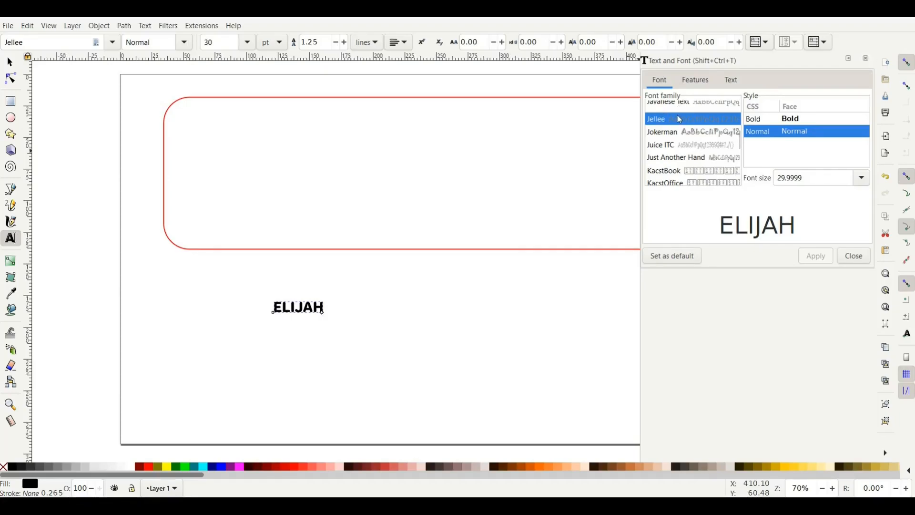
left_click(868, 59)
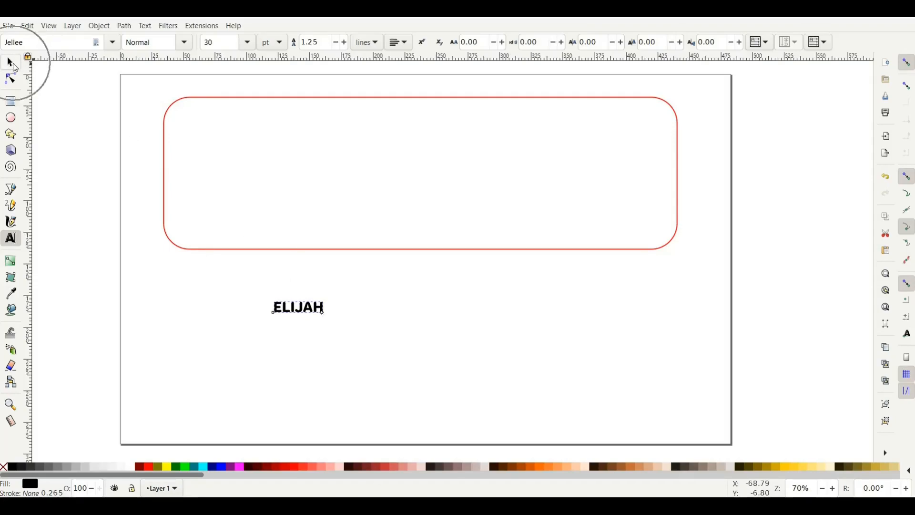
Enlarge the name text to about 11.7 in wide and 2.75 in high, and place it inside the rounded rectangle
left_click(10, 62)
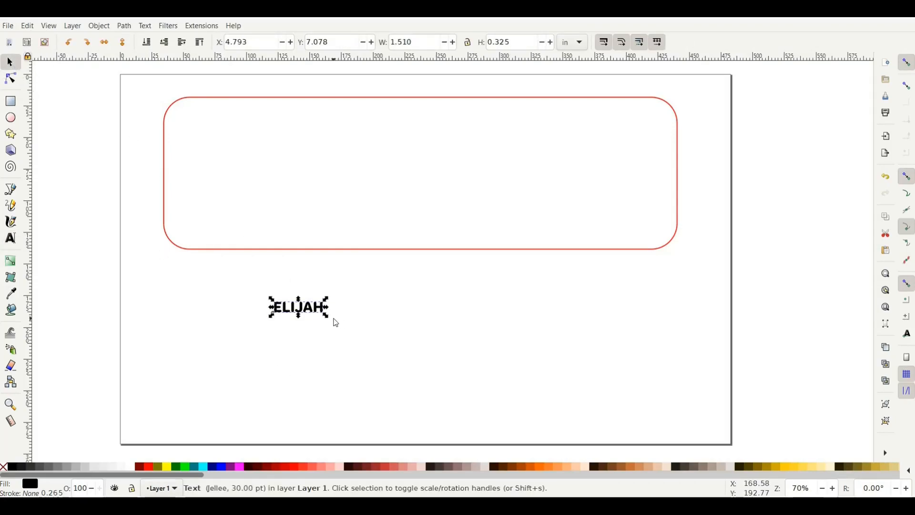
left_click_drag(328, 319, 638, 394)
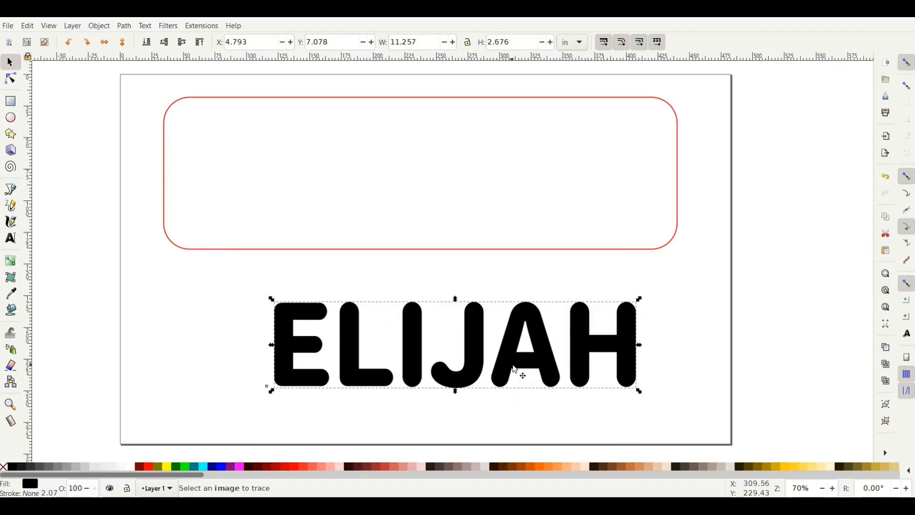
left_click_drag(531, 373, 493, 191)
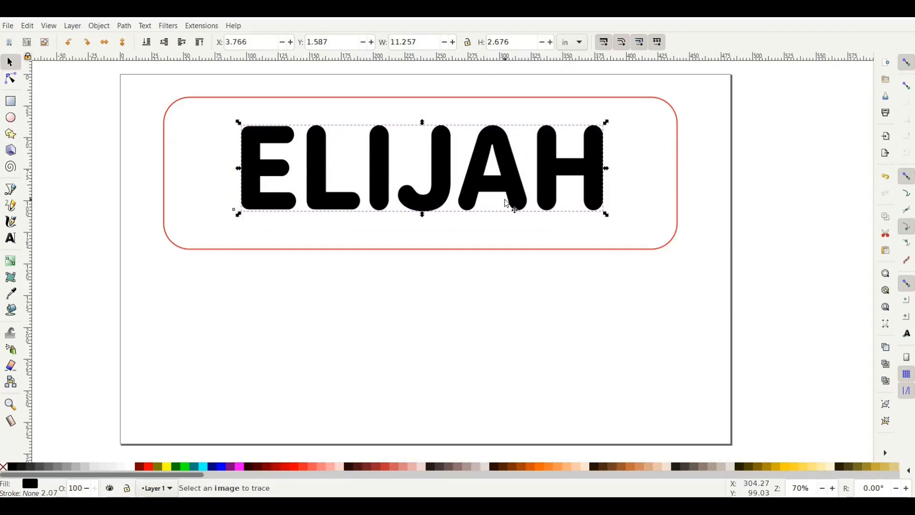
left_click_drag(608, 216, 630, 223)
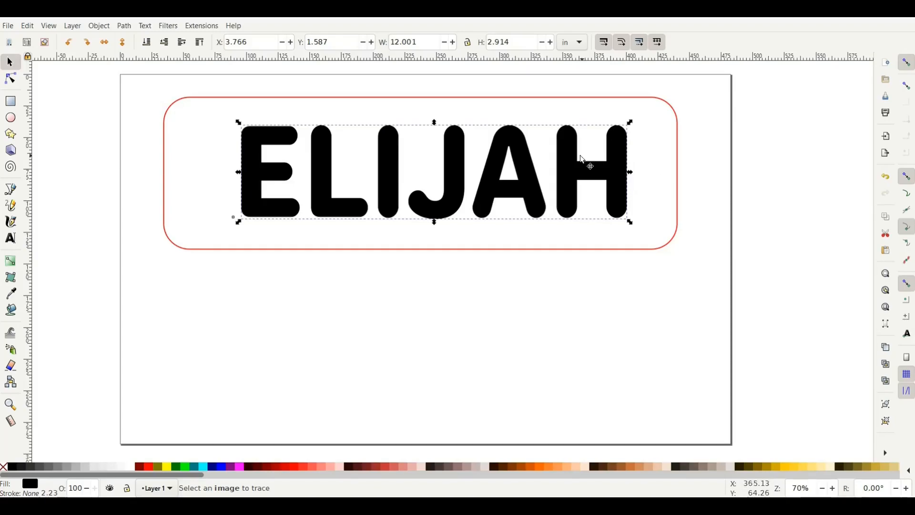
left_click_drag(608, 178, 552, 176)
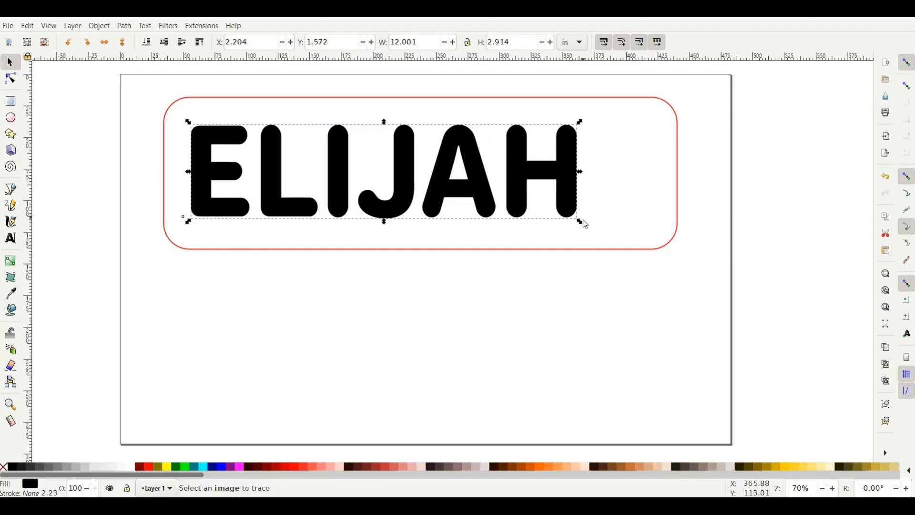
left_click_drag(581, 222, 554, 216)
left_click_drag(451, 172, 454, 176)
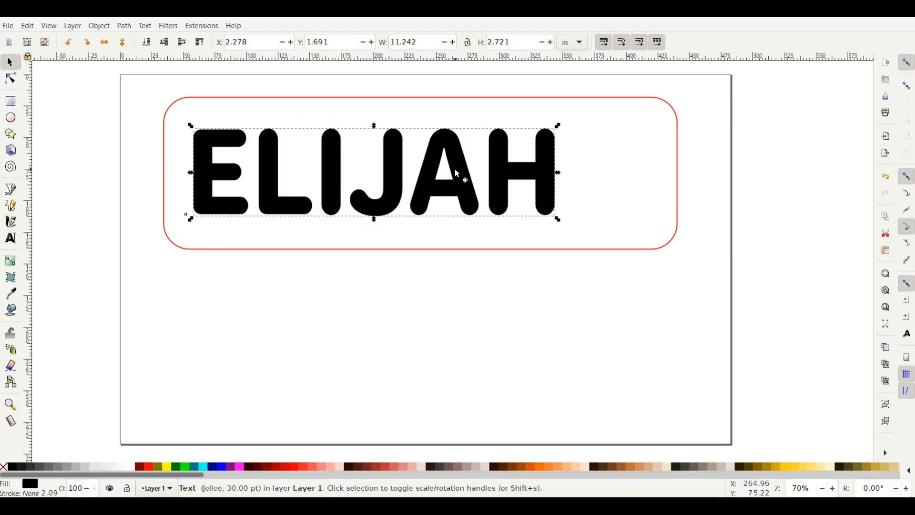
left_click_drag(459, 175, 459, 170)
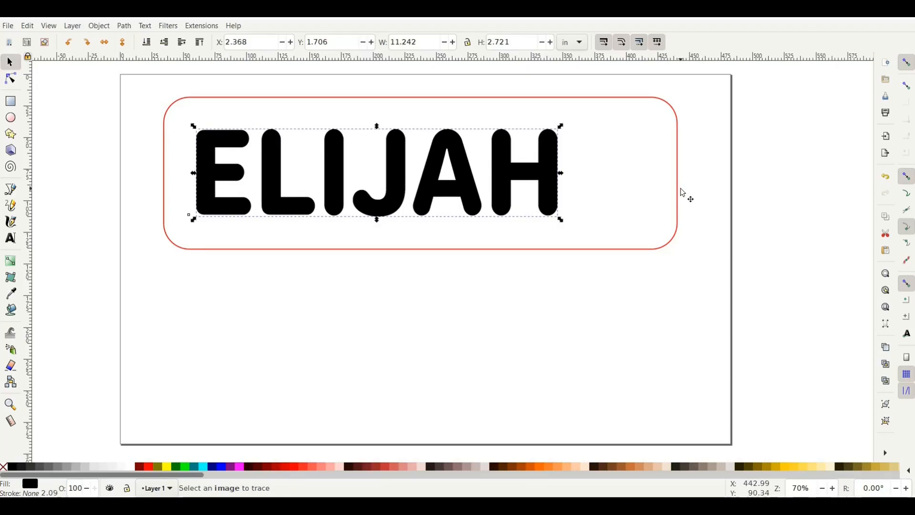
left_click_drag(565, 222, 577, 222)
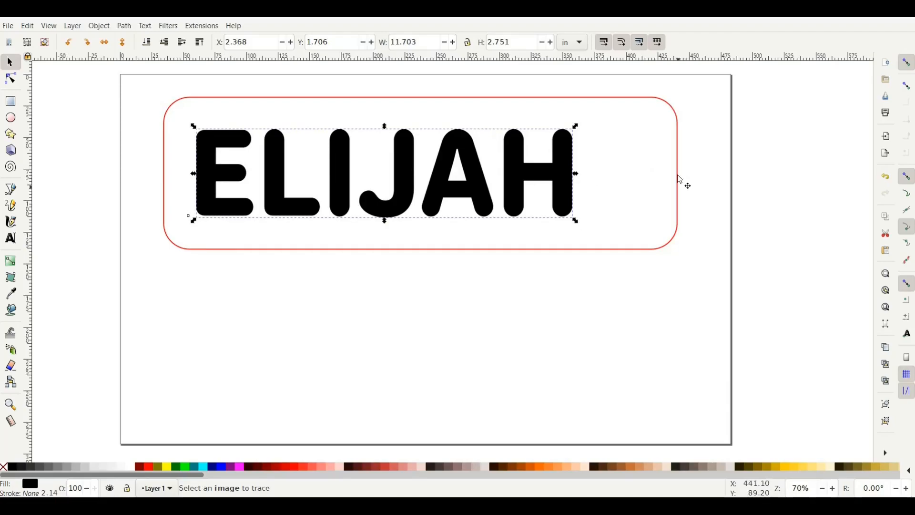
Narrow the rounded rectangle to about 14 in wide and centre the name and rectangle on each other horizontally and vertically
left_click(677, 197)
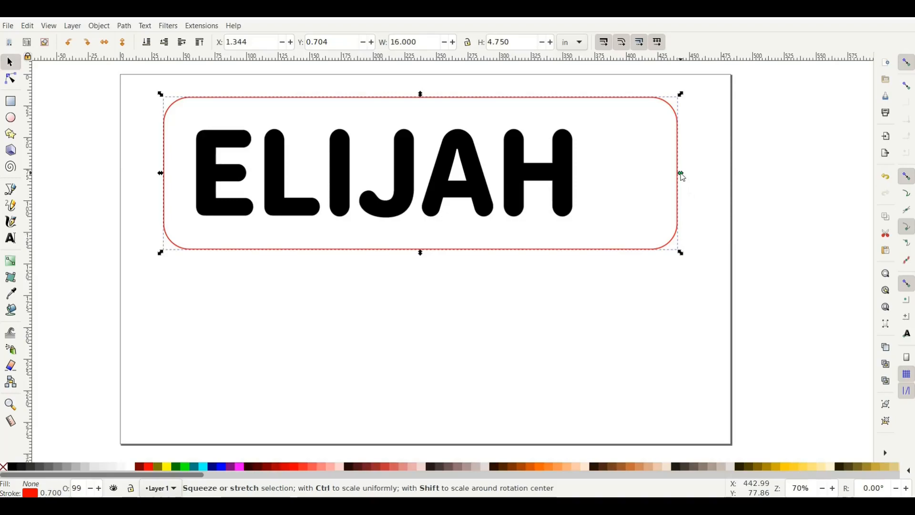
mouse_move(683, 176)
left_mouse_down()
mouse_move(606, 178)
mouse_move(619, 181)
left_mouse_up()
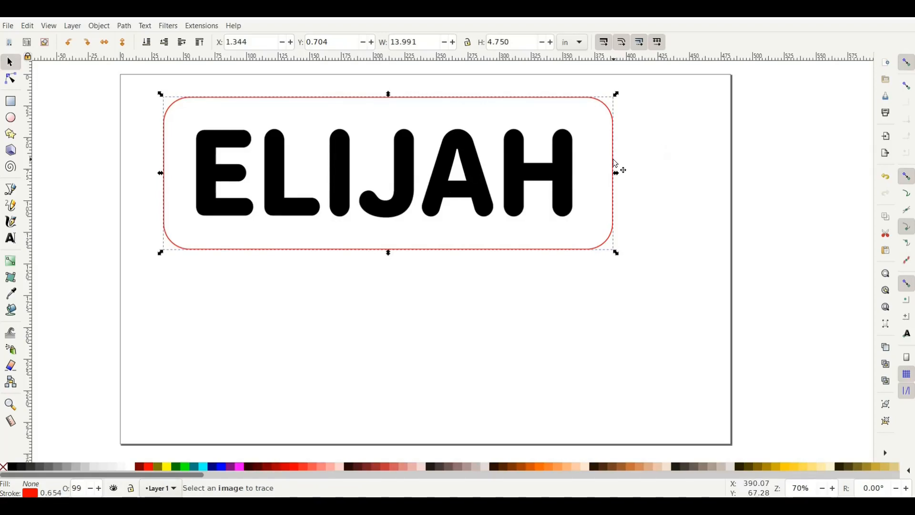
left_click(451, 167, "shift")
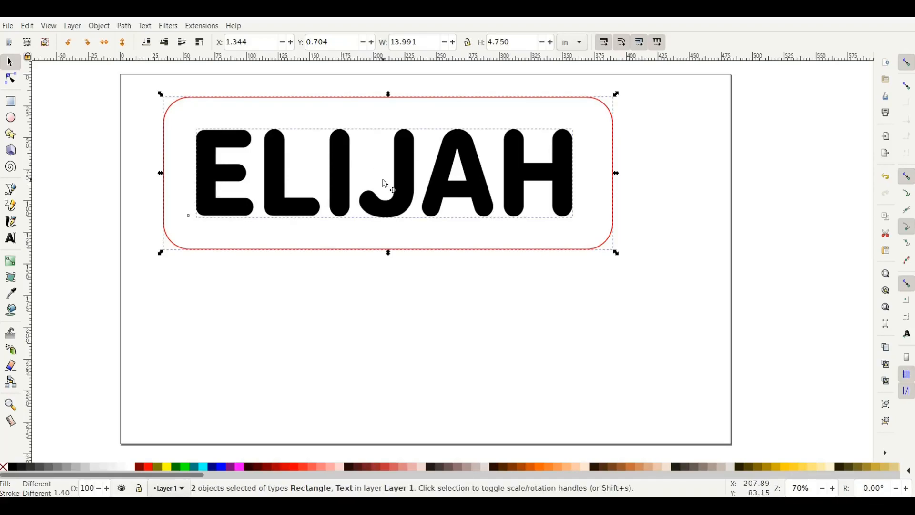
left_click(109, 29)
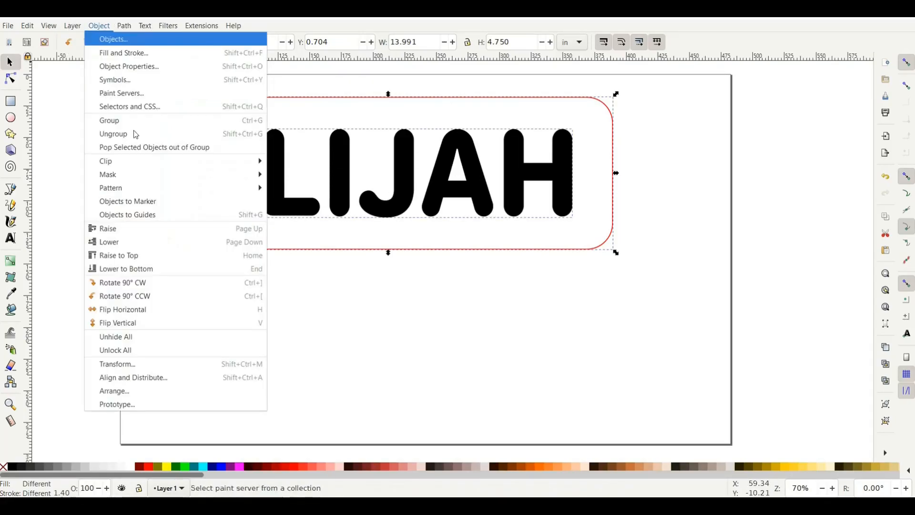
left_click(159, 377)
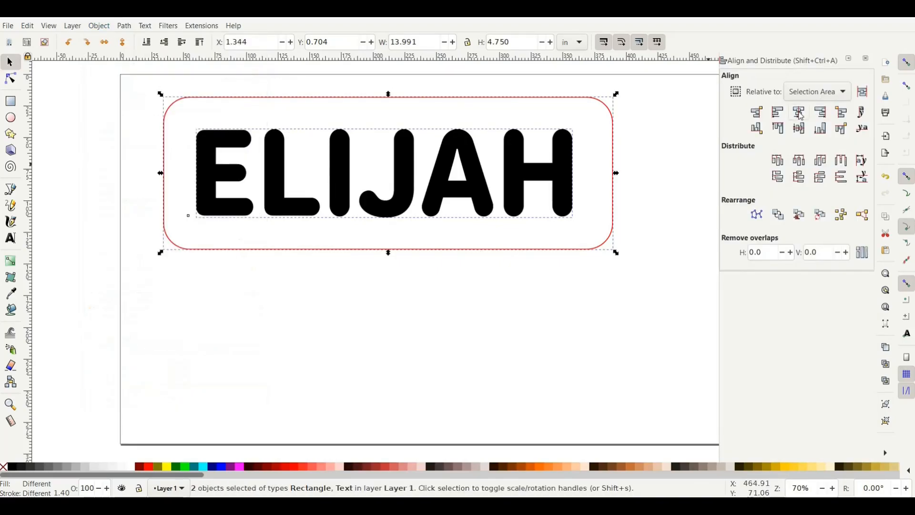
left_click(800, 113)
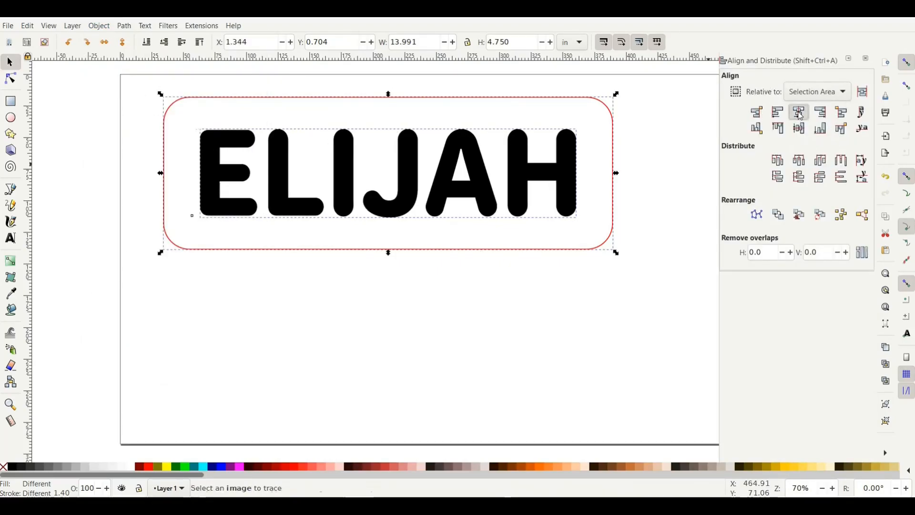
left_click(801, 131)
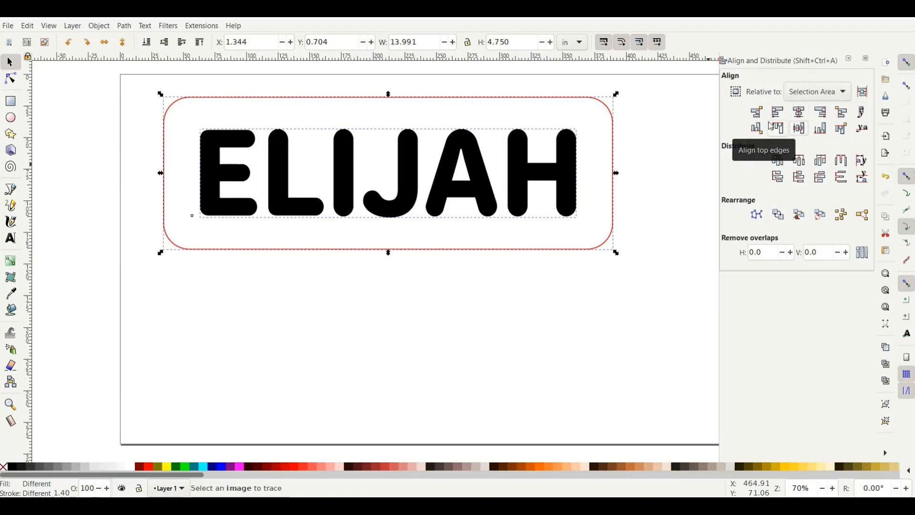
left_click(867, 62)
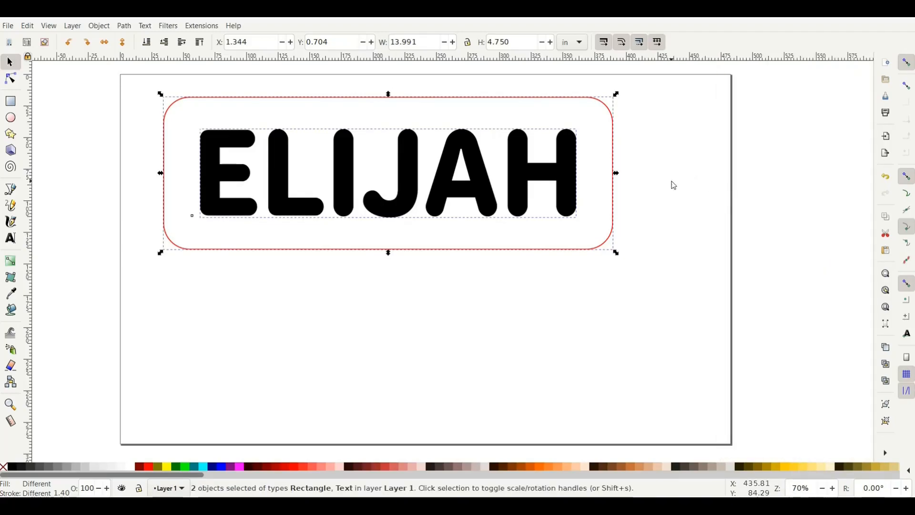
key("Escape")
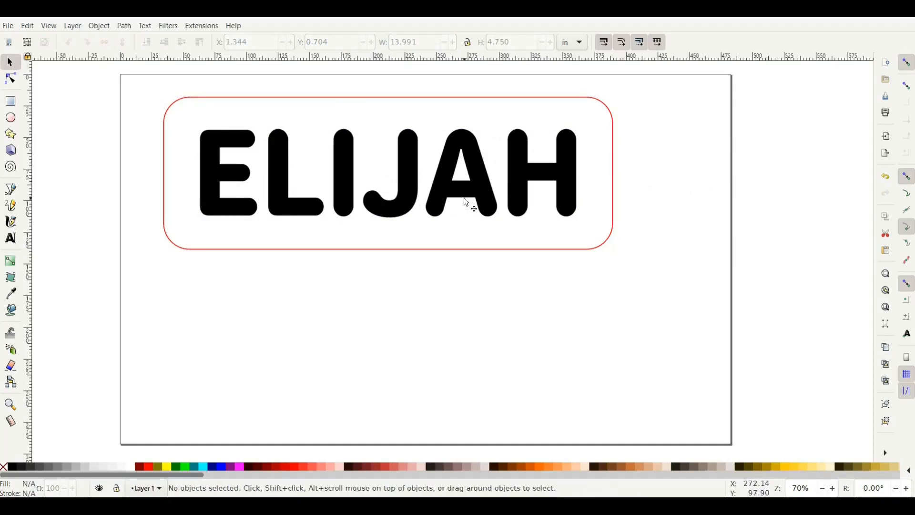
Convert the name text object to a path
left_click(407, 175)
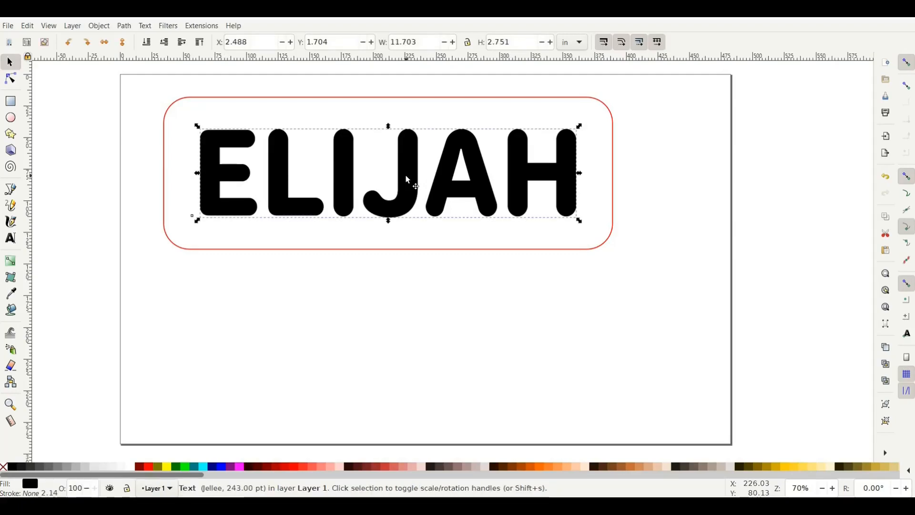
left_click(125, 27)
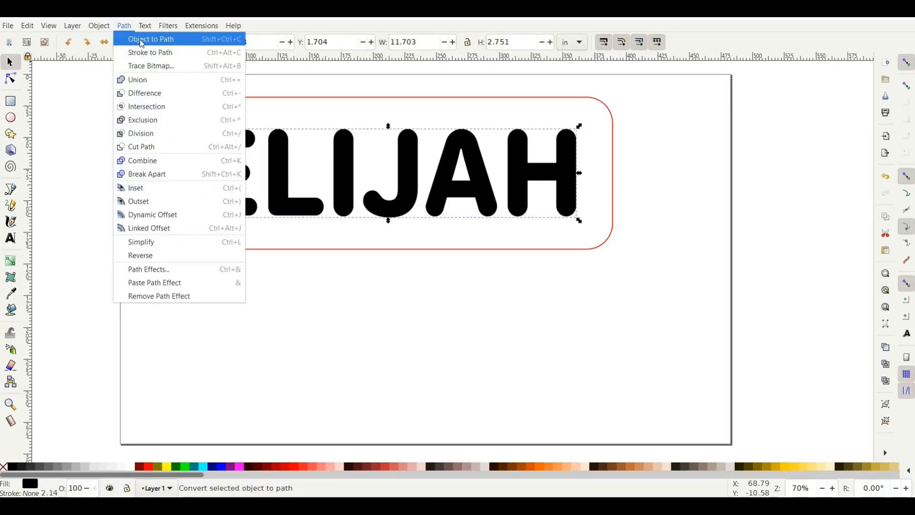
left_click(141, 42)
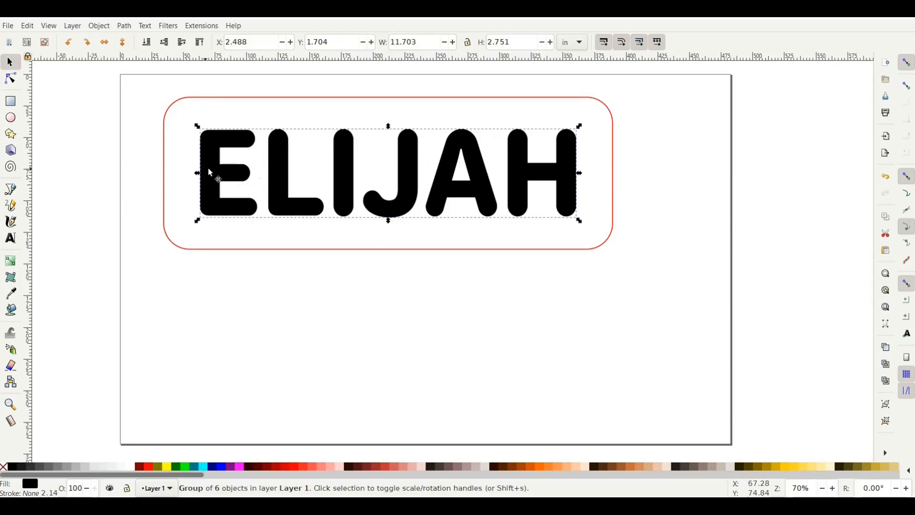
Remove the fill from the name's letters and give them a red (#FF0000) stroke
left_click(4, 469)
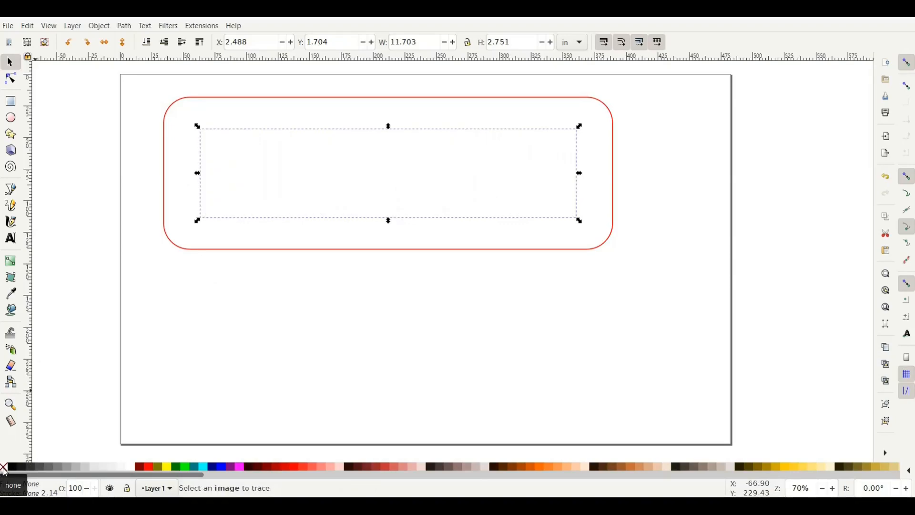
key("ctrl")
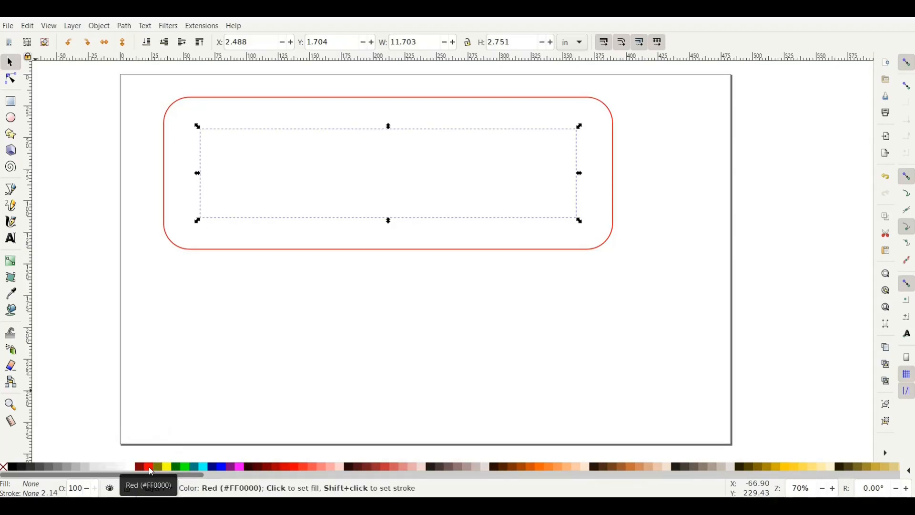
right_click(152, 472)
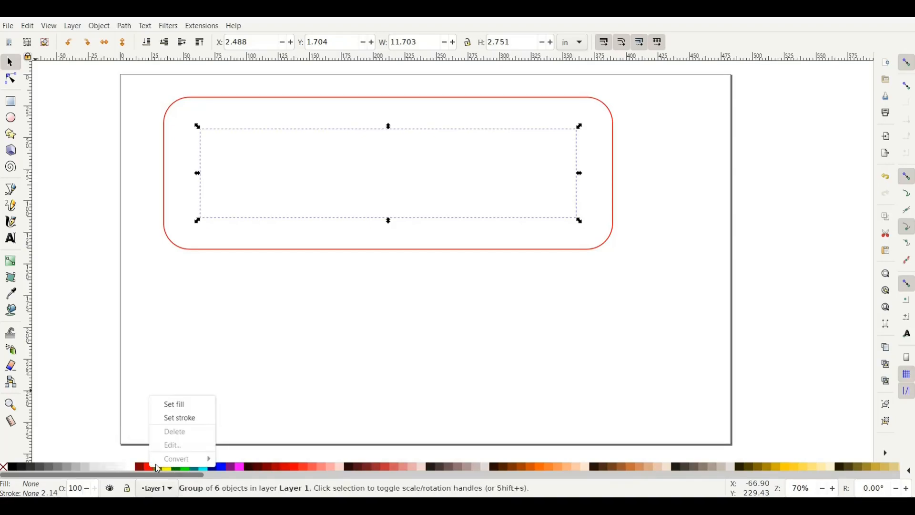
left_click(172, 420)
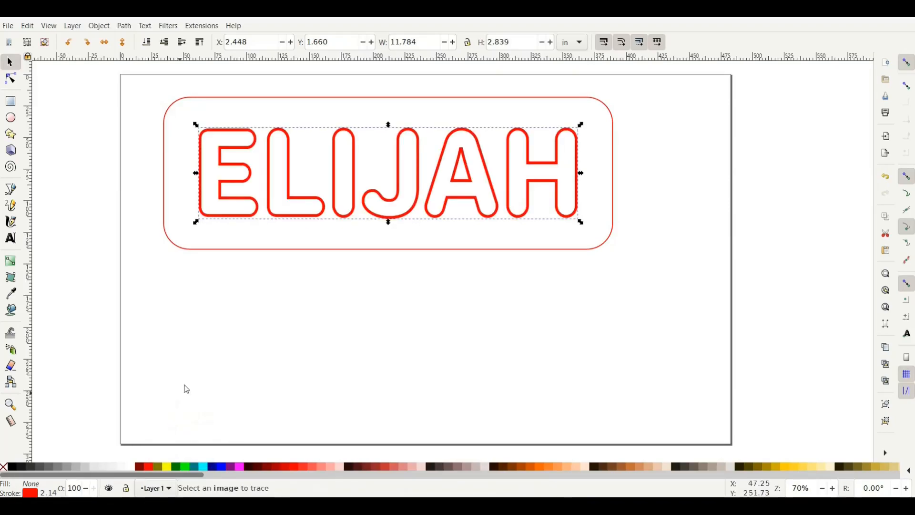
left_click(653, 291)
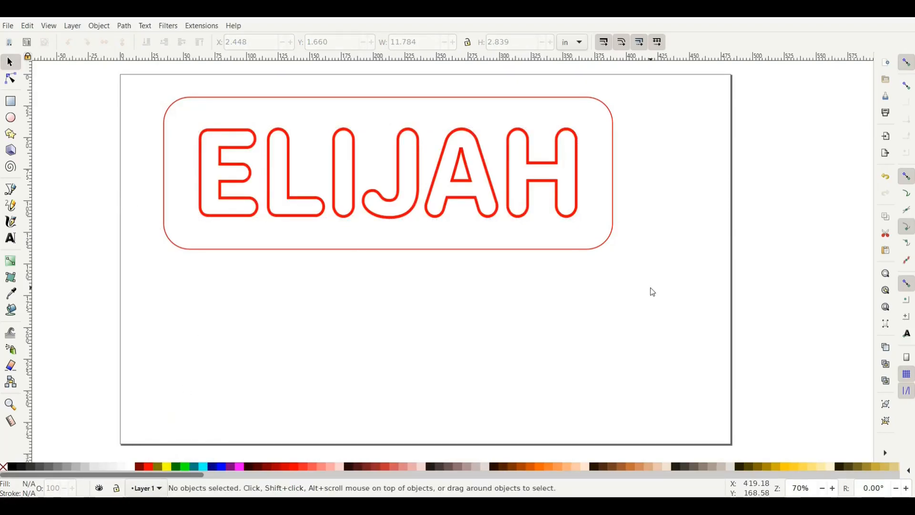
right_click(689, 304)
Set the stroke width of the rounded rectangle and the name's letters to 0.9 mm
left_click_drag(146, 83, 667, 396)
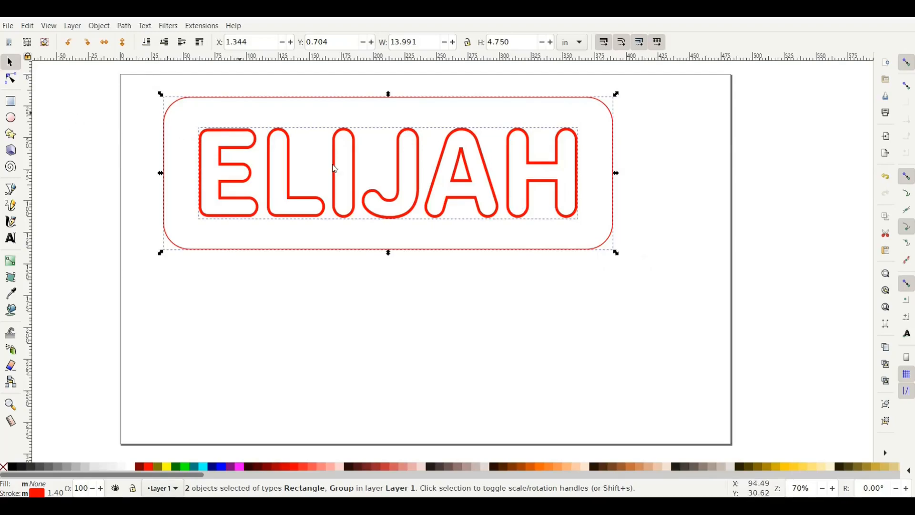
left_click(100, 27)
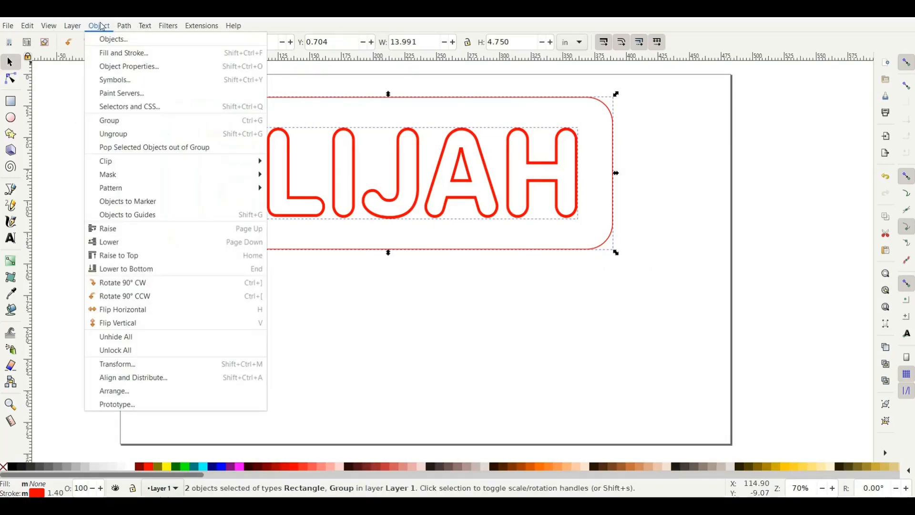
left_click(122, 54)
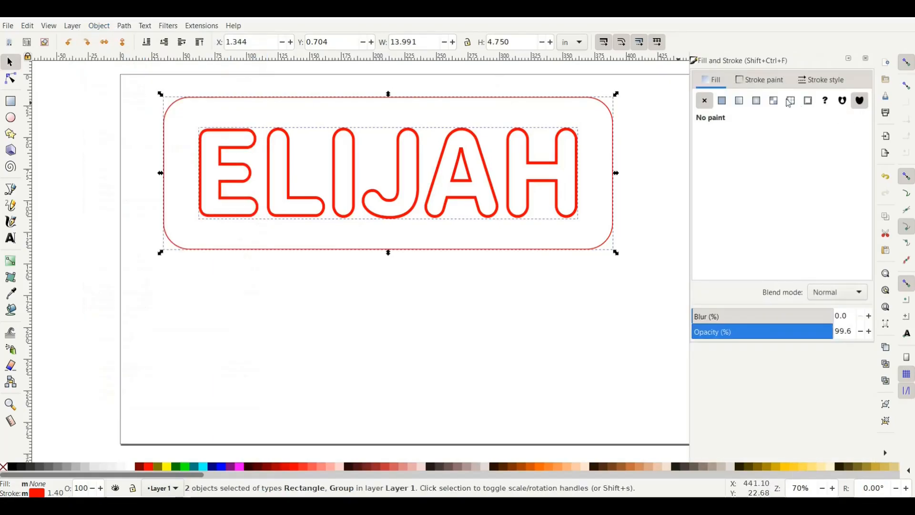
left_click(759, 82)
left_click(825, 80)
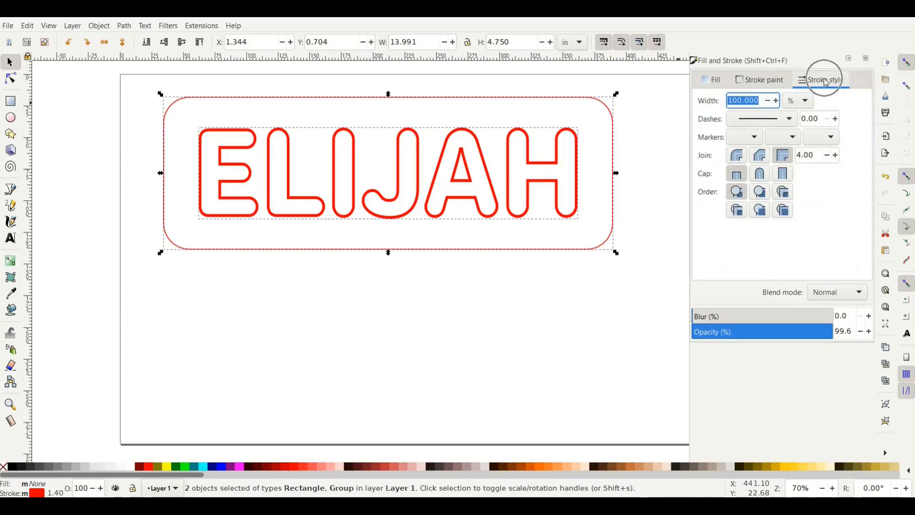
left_click(795, 101)
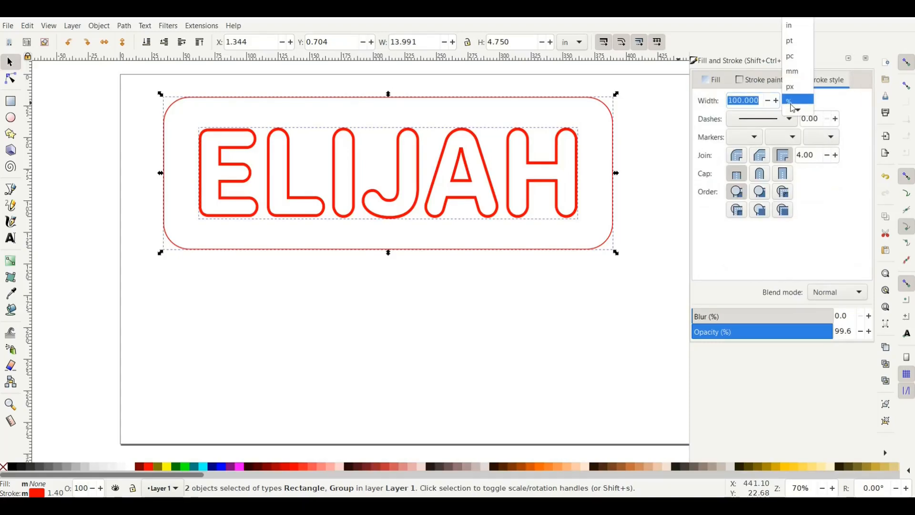
left_click(794, 72)
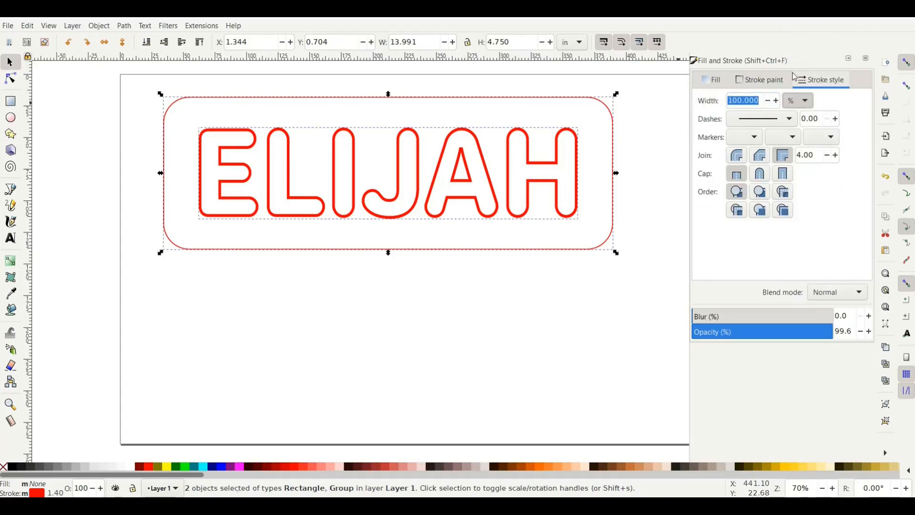
left_click(777, 101)
left_click(777, 101)
left_click(777, 101)
left_click(777, 101)
left_click(777, 101)
left_click(777, 101)
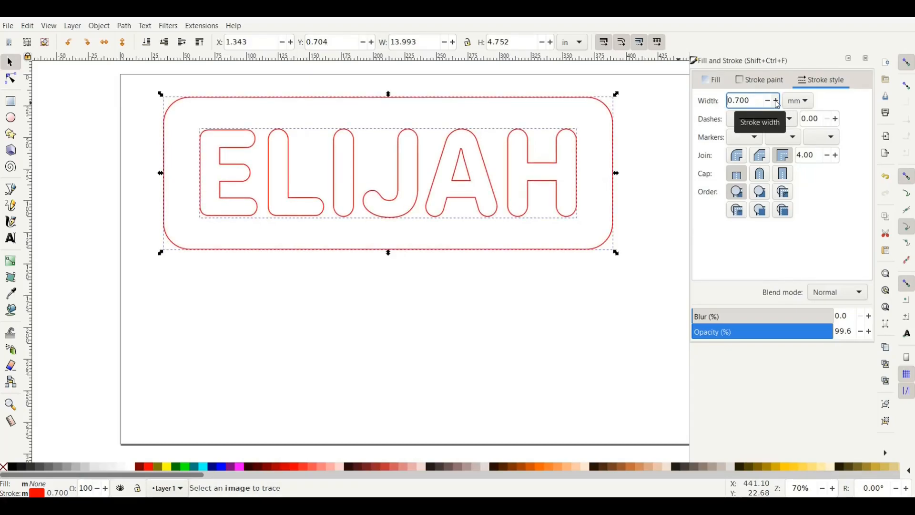
left_click(778, 101)
left_click(778, 101)
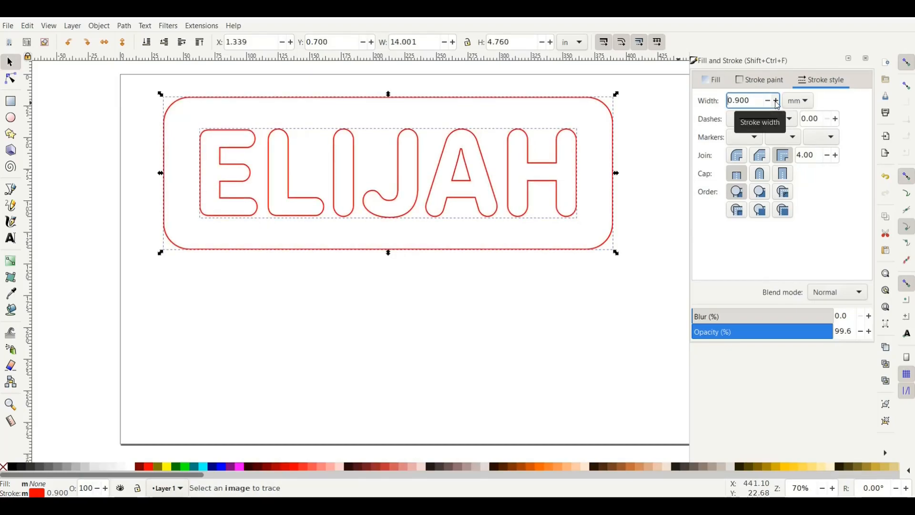
left_click(777, 101)
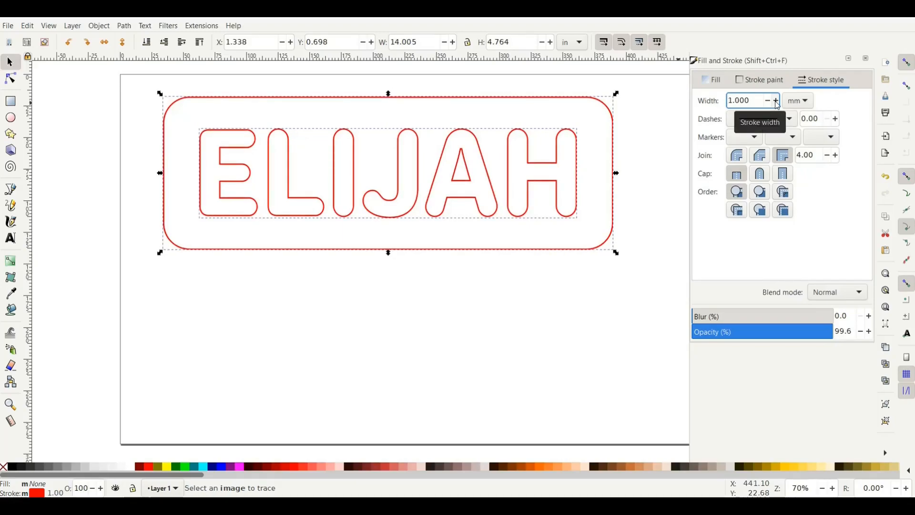
left_click(768, 102)
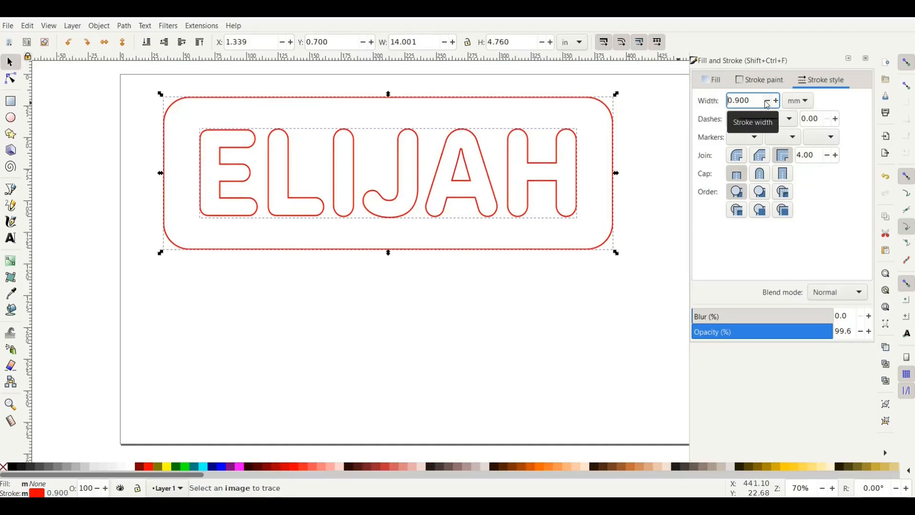
left_click(866, 59)
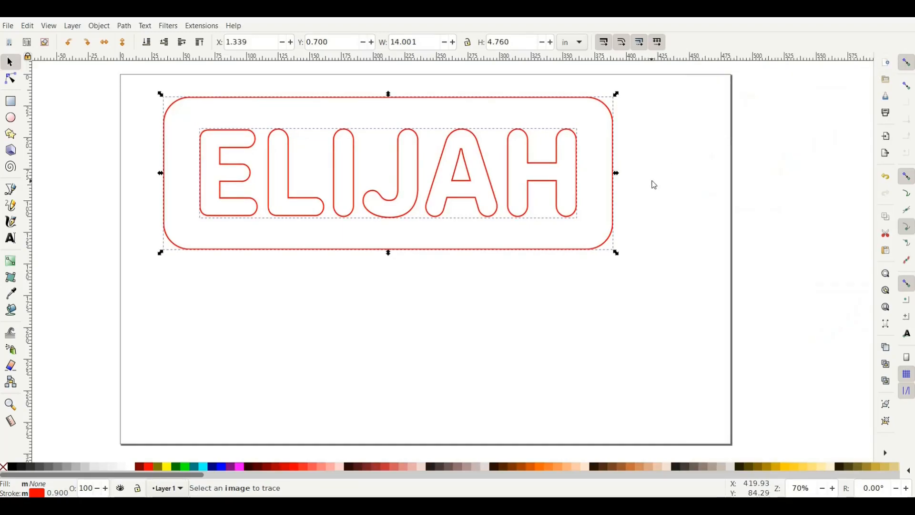
left_click(680, 189)
scroll(680, 190, "up", 2)
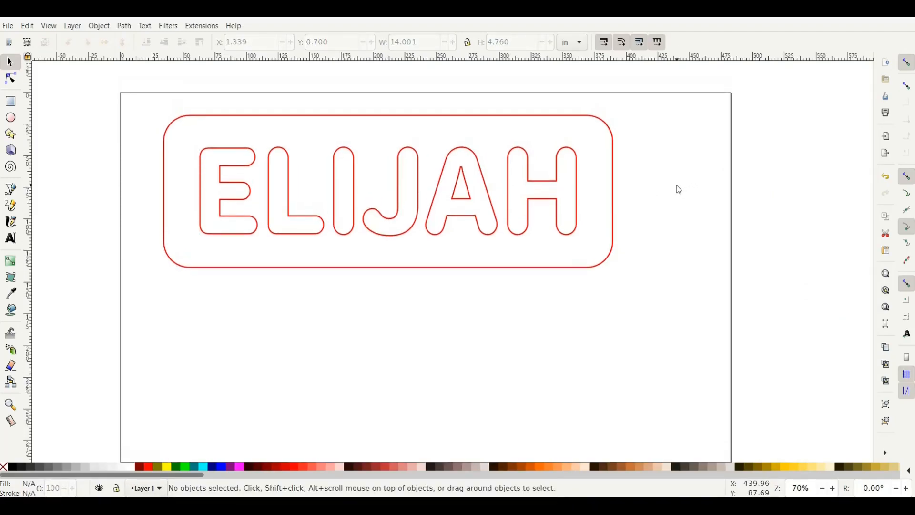
scroll(680, 190, "down", 3)
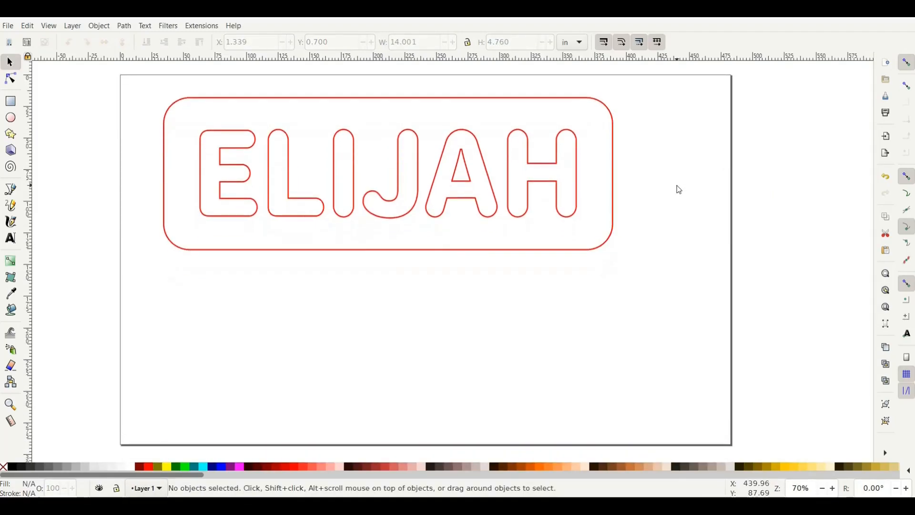
scroll(680, 190, "up", 1)
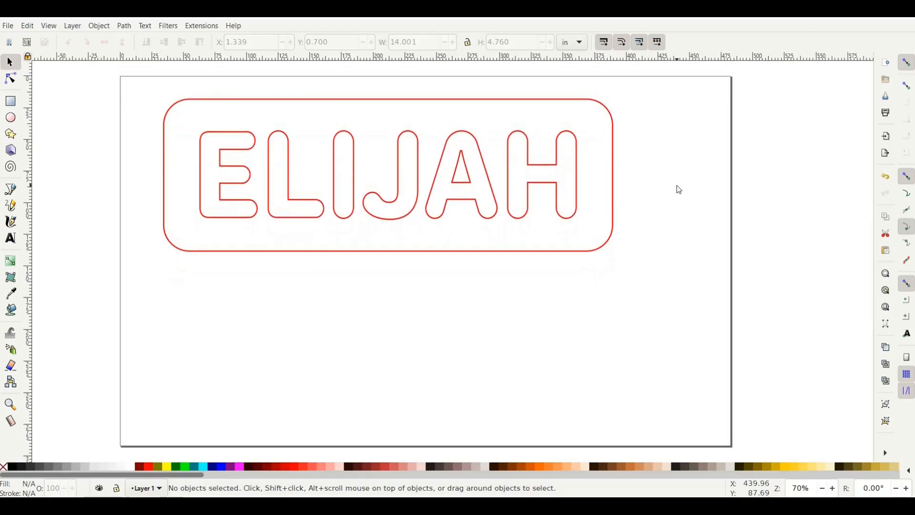
Duplicate the rounded rectangle and place the copy directly below the original, at about X 1.348 in and Y 5.760 in
left_click(614, 134)
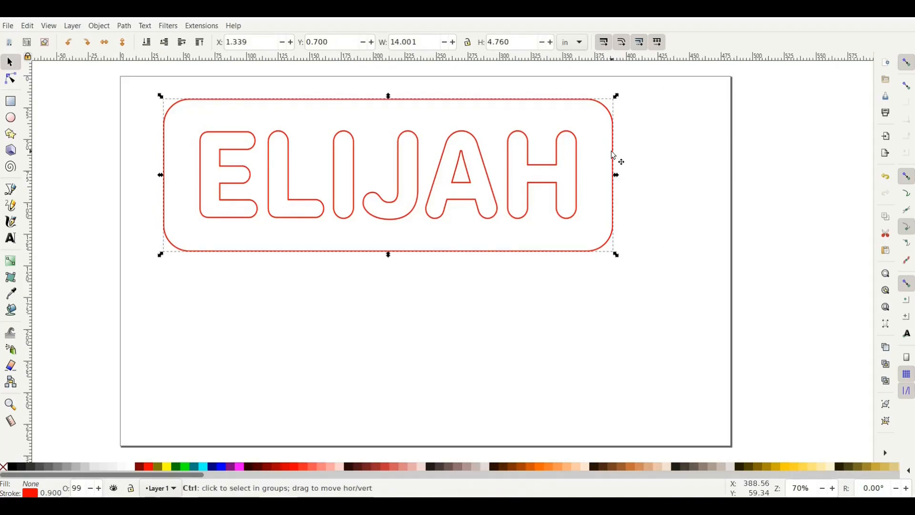
key("ctrl+v")
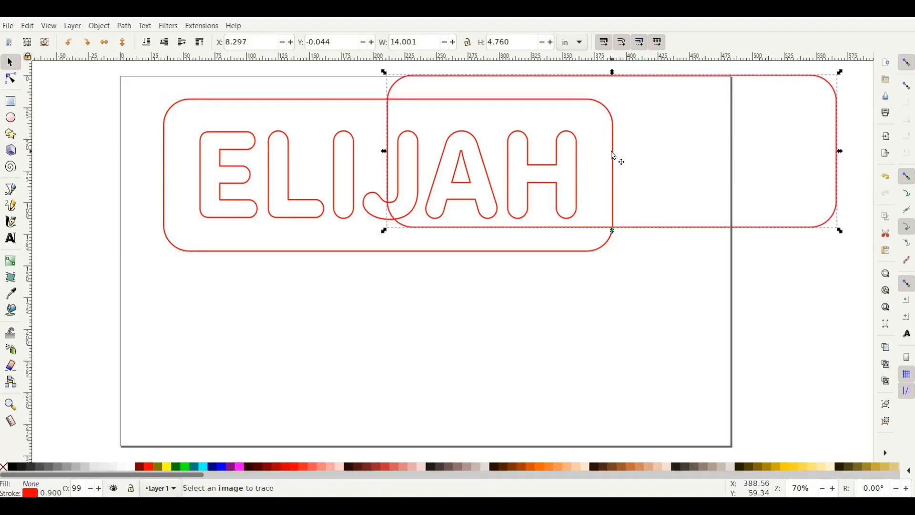
left_click_drag(817, 81, 586, 271)
scroll(769, 191, "up", 1)
scroll(769, 191, "down", 1)
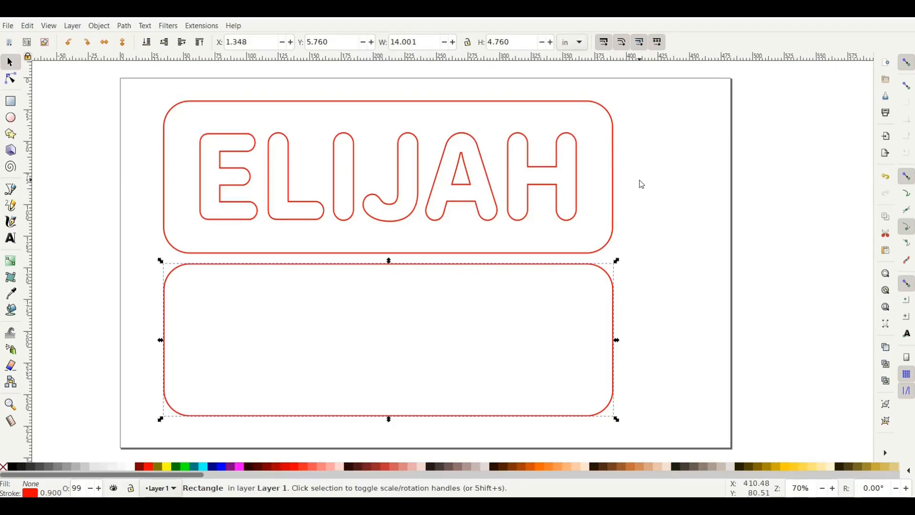
Ungroup the name into separate letter paths, and check that a single letter can be selected by itself
left_click(471, 184)
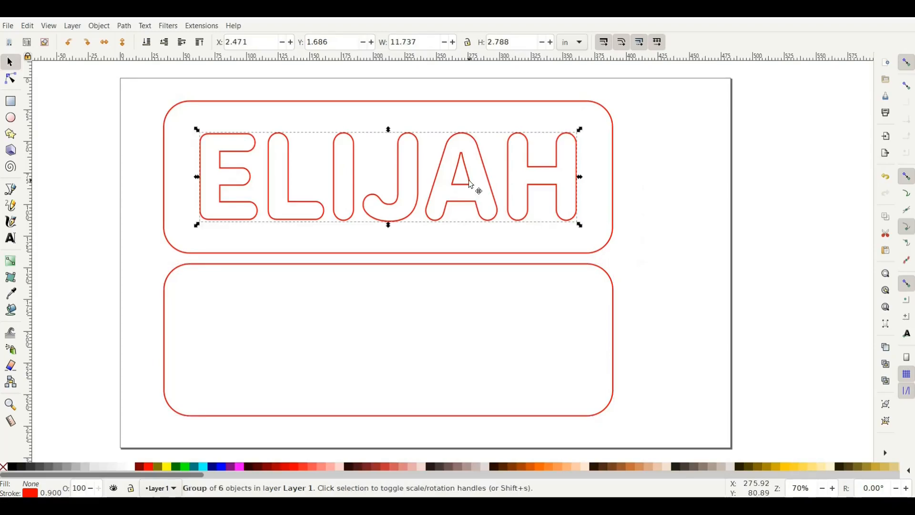
key("ctrl+shift+g")
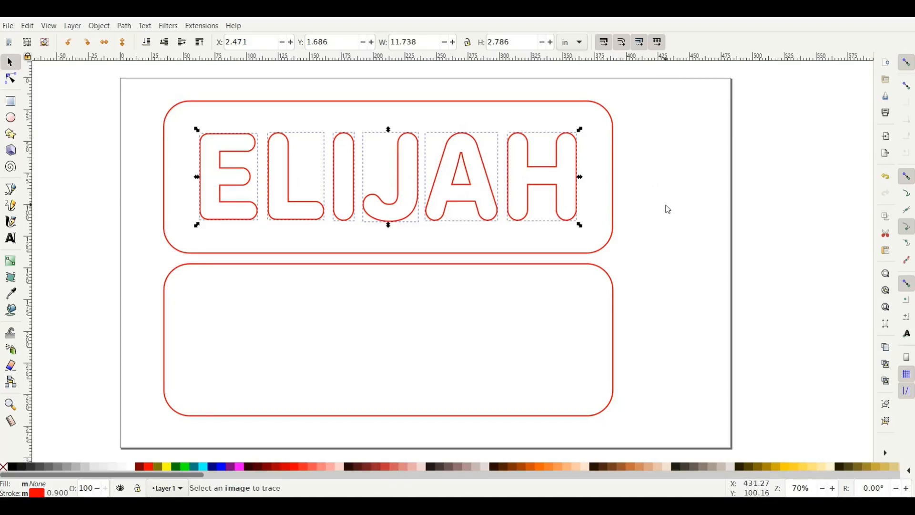
left_click(100, 28)
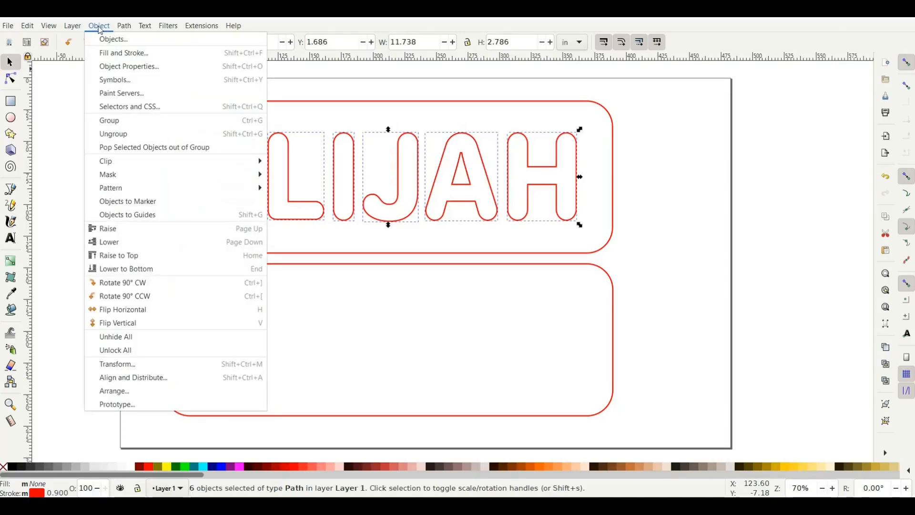
left_click(637, 198)
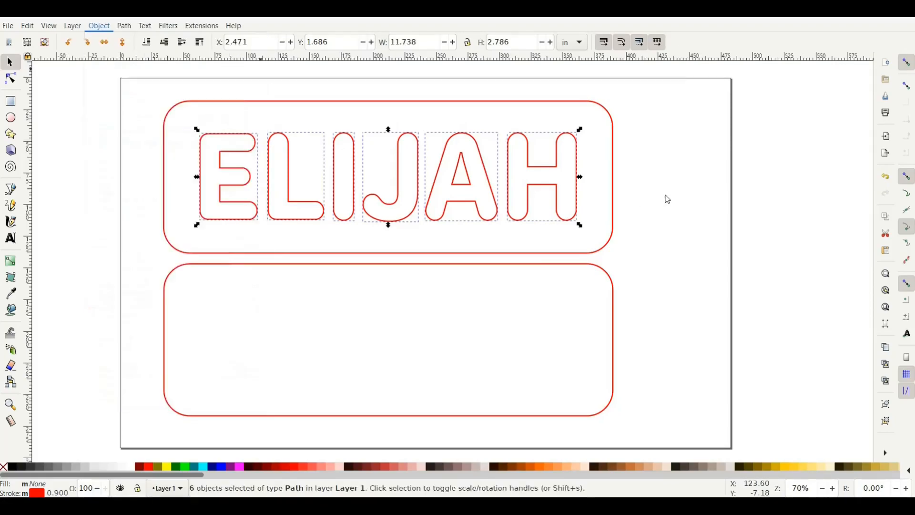
left_click(717, 147)
left_click(561, 193)
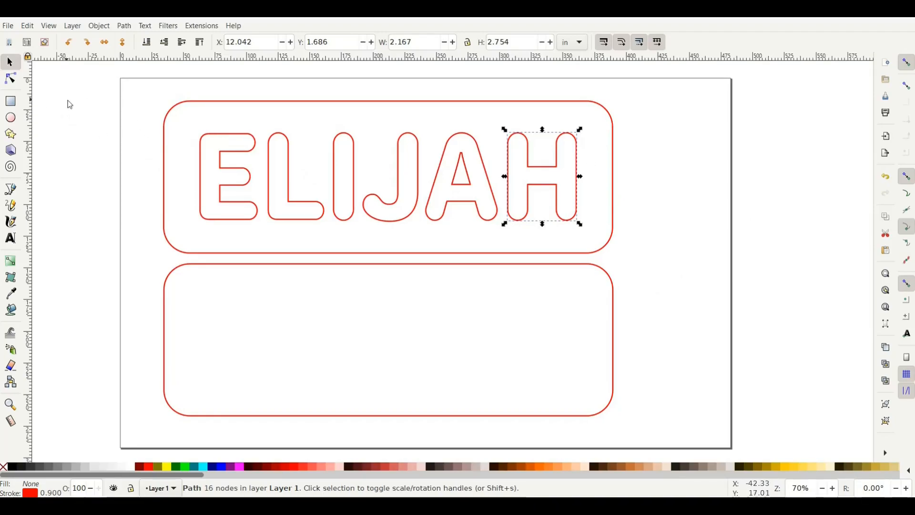
left_click(108, 113)
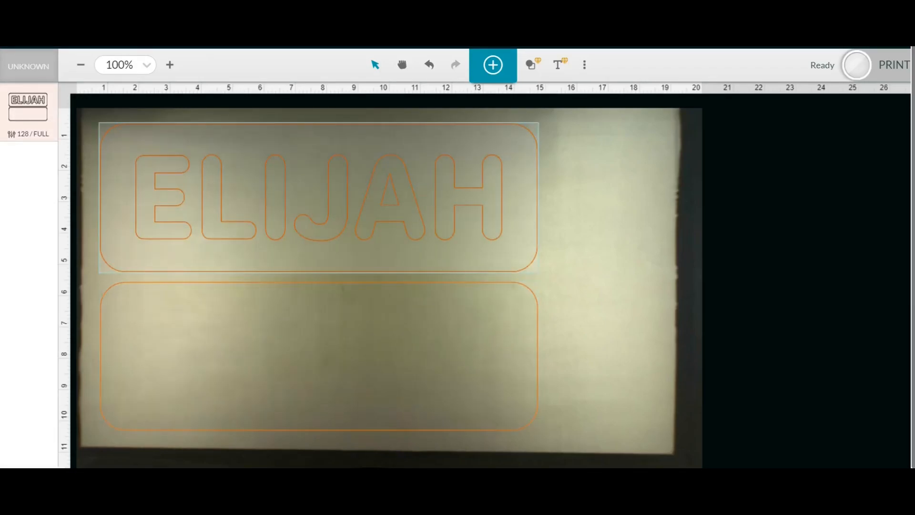
Switch to the Glowforge app and examine the artwork upload option and the thickness entry for uncertified material
left_click(493, 65)
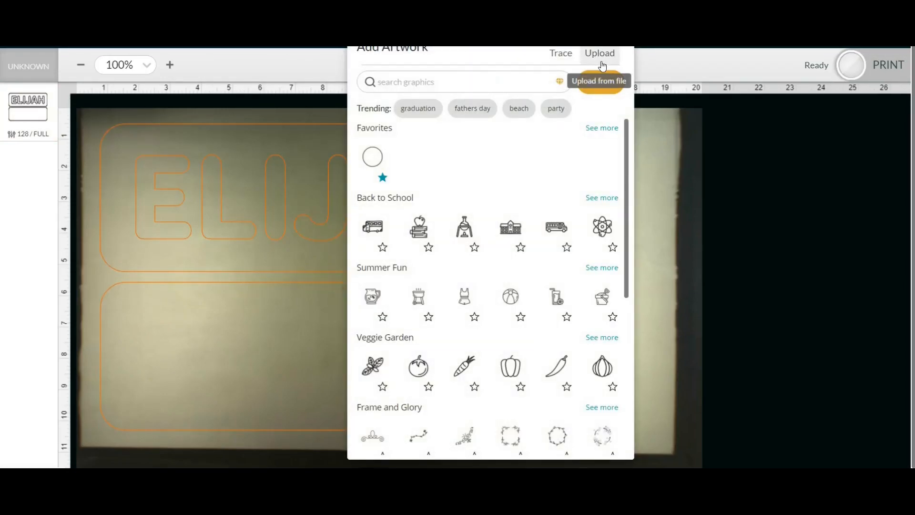
left_click(665, 183)
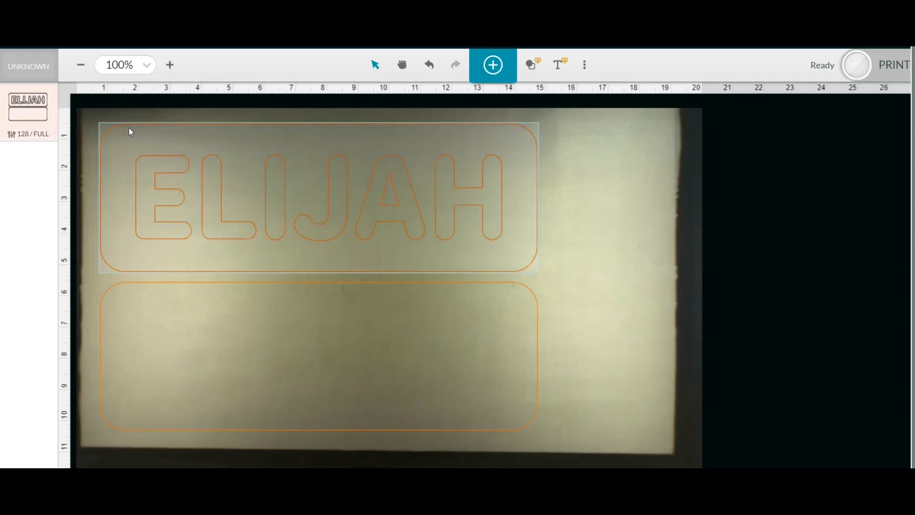
left_click(33, 72)
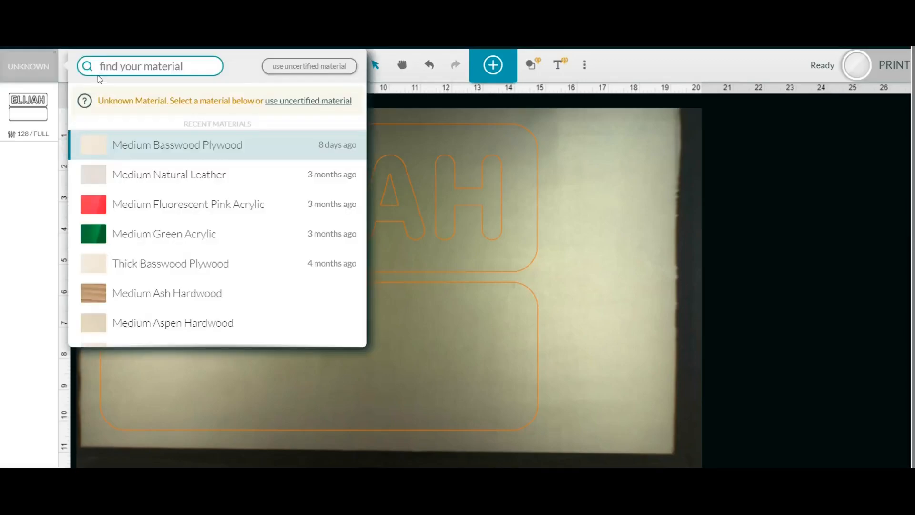
left_click(297, 106)
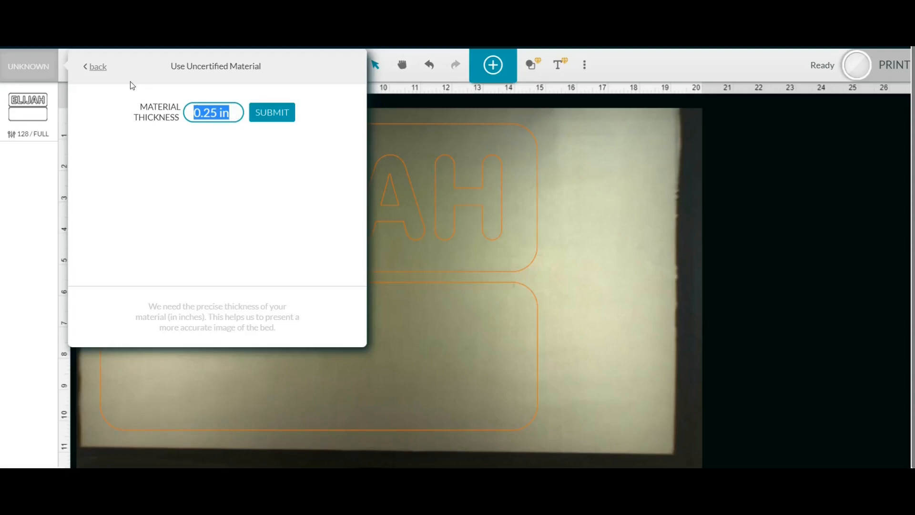
left_click(98, 68)
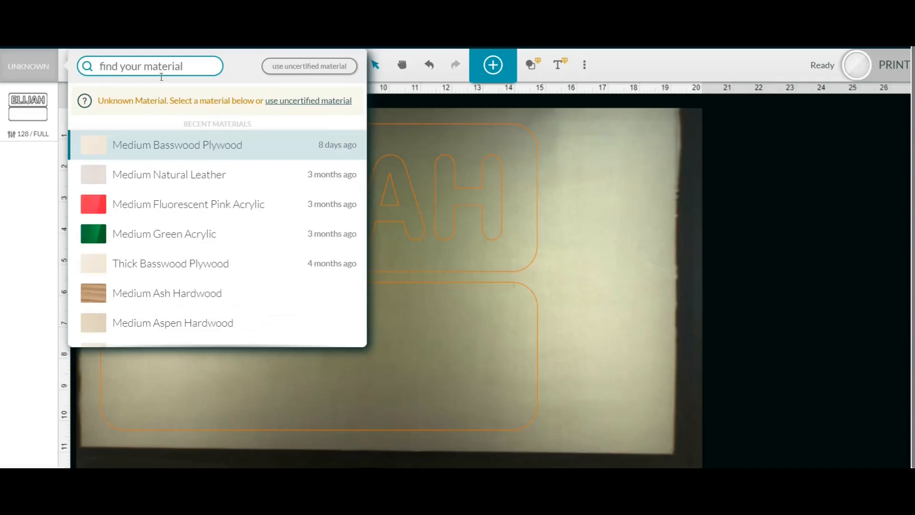
left_click(597, 210)
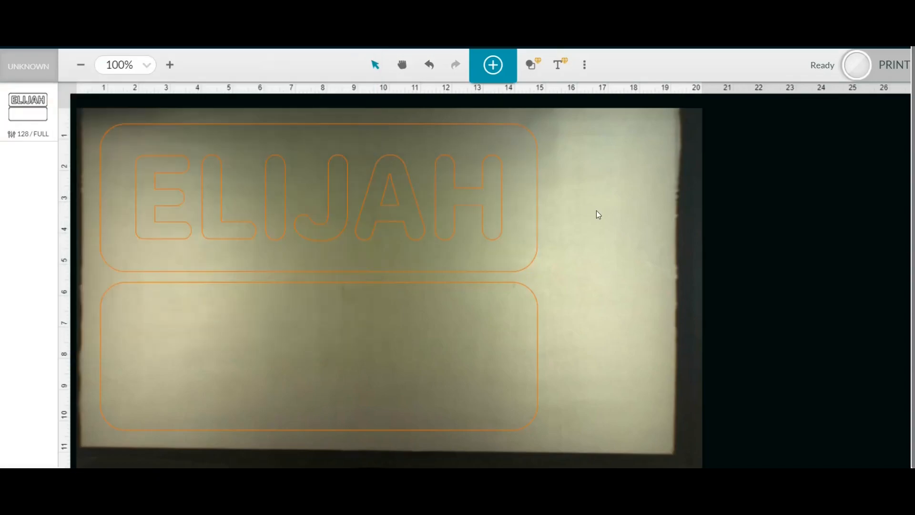
Review the cut settings of the sign artwork, including speed, power, passes and focus height, and start the print
left_click(29, 109)
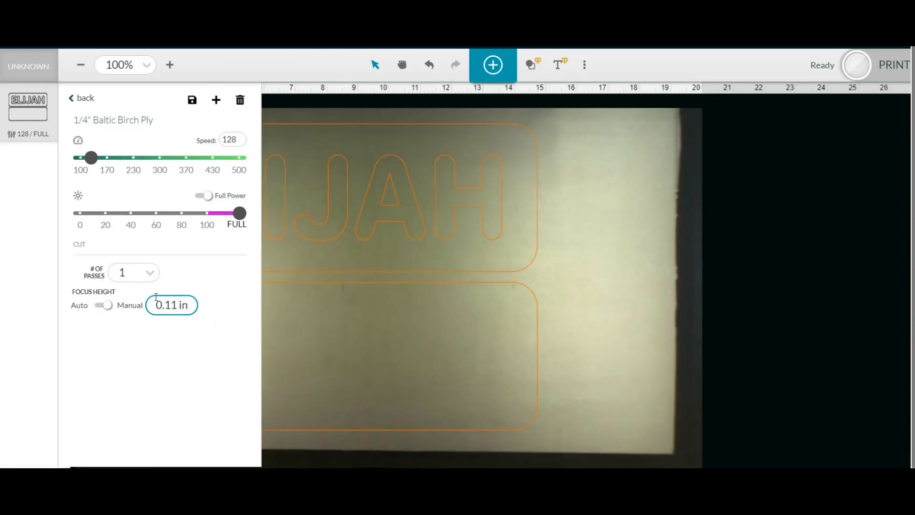
left_click(84, 100)
left_click(551, 225)
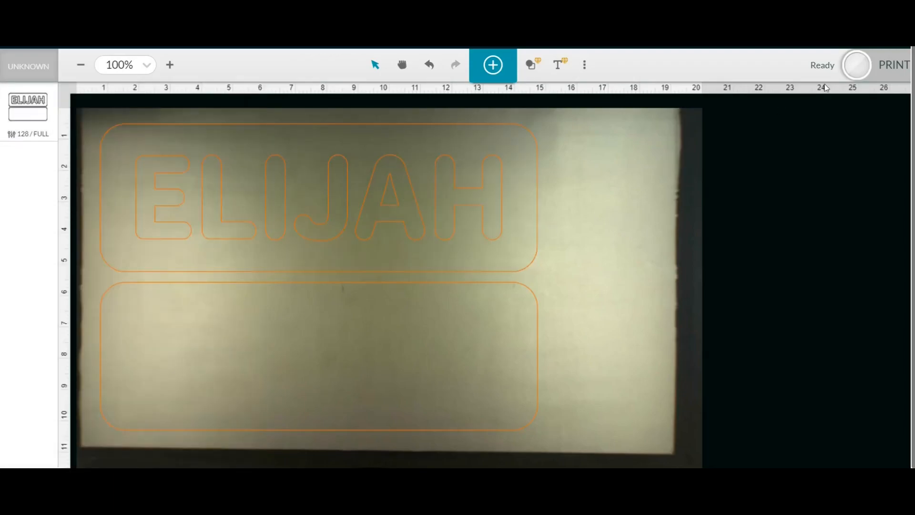
left_click(859, 72)
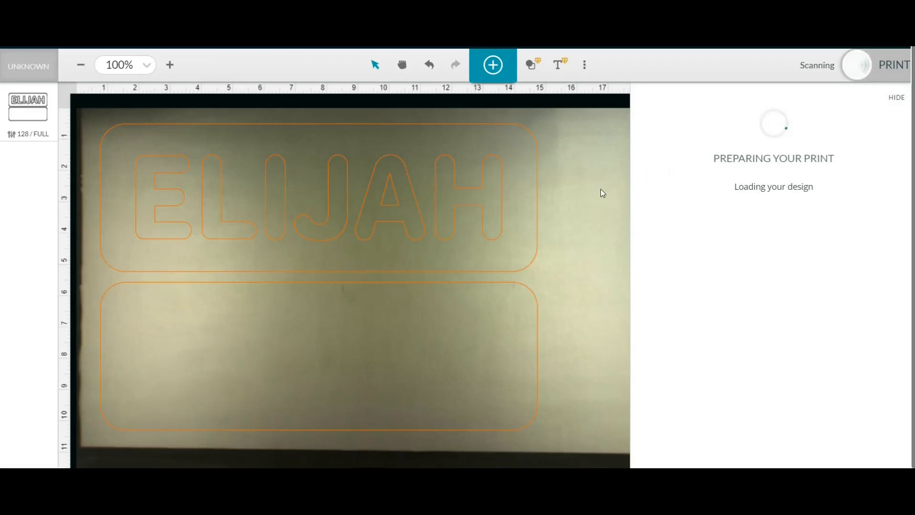